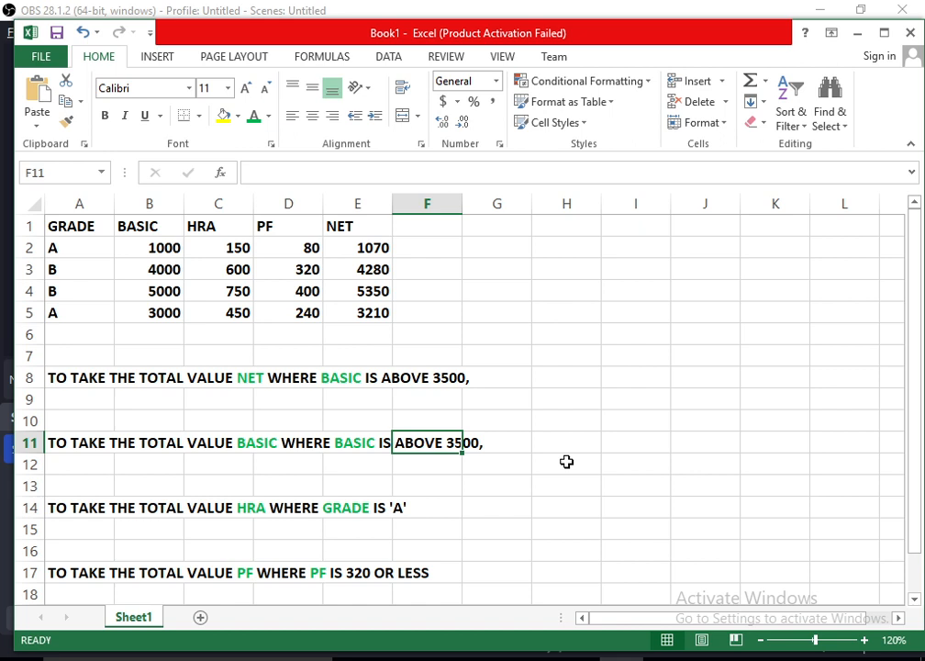
Enter the labels SUM in cell J5 and SUMIF in cell J6.
click(710, 321)
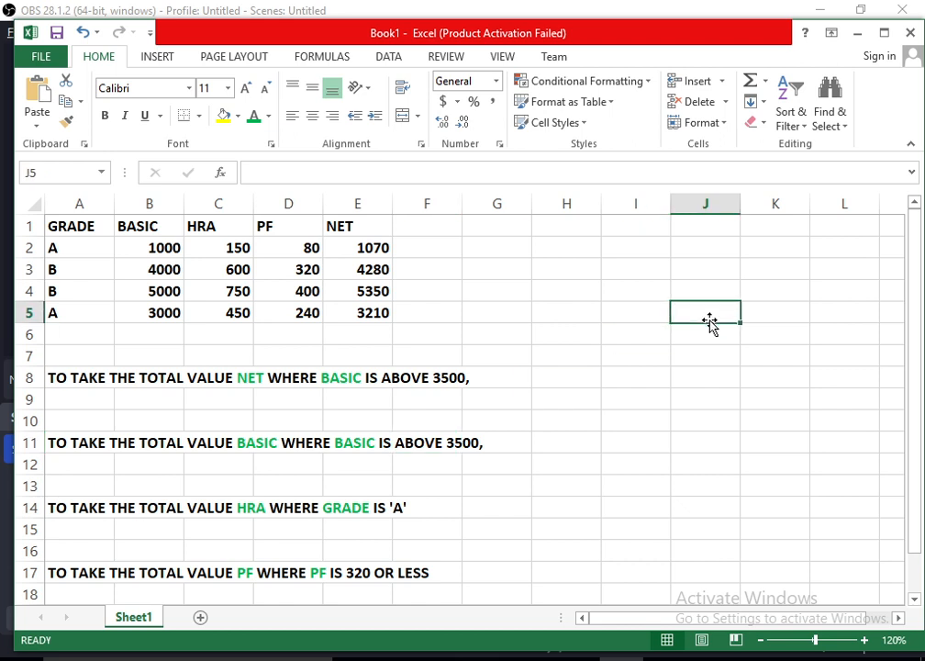
text(SUM)
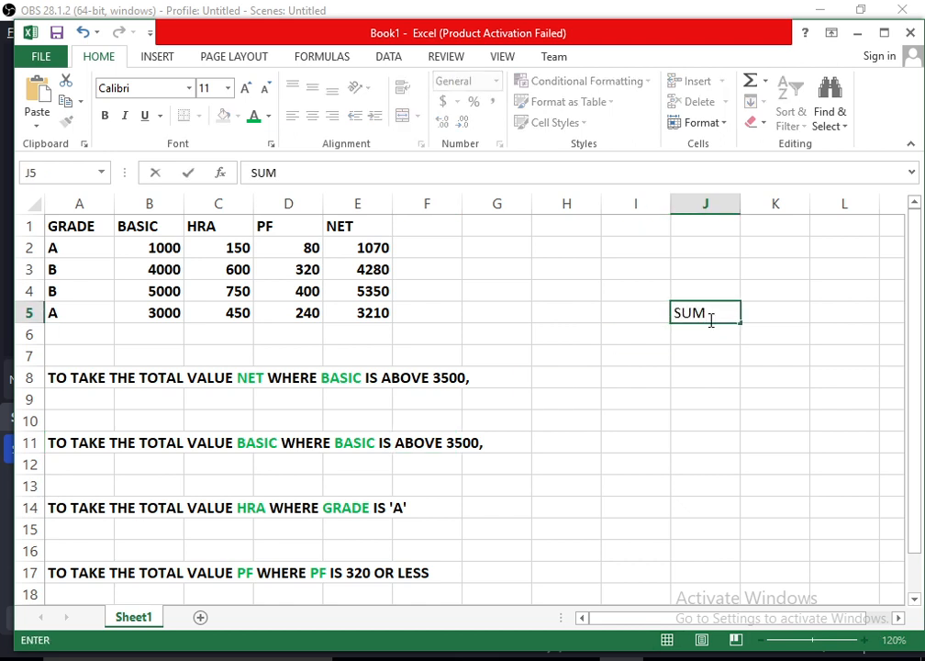
key(Return)
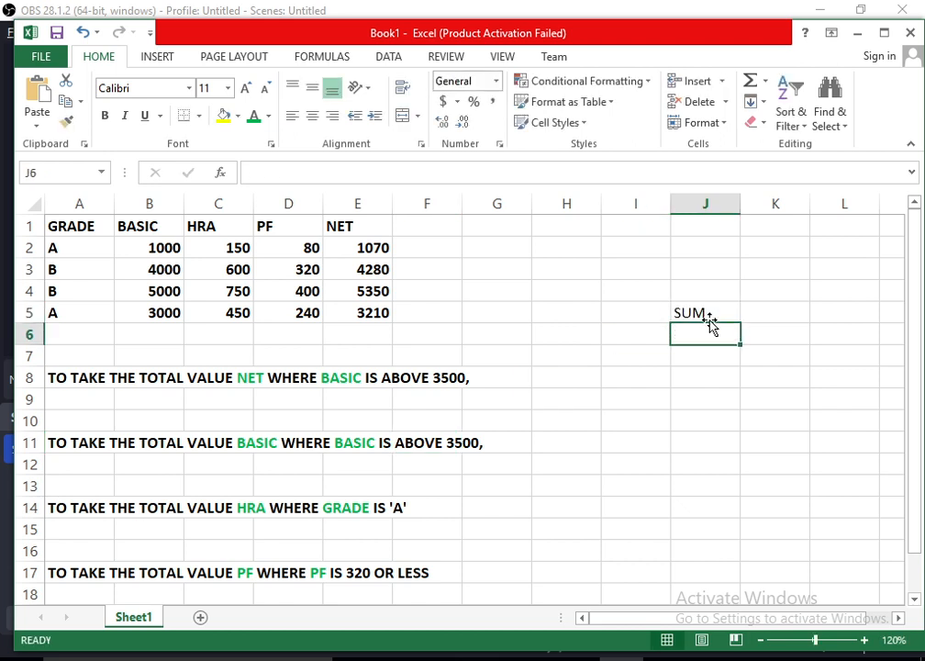
text(AUMIF)
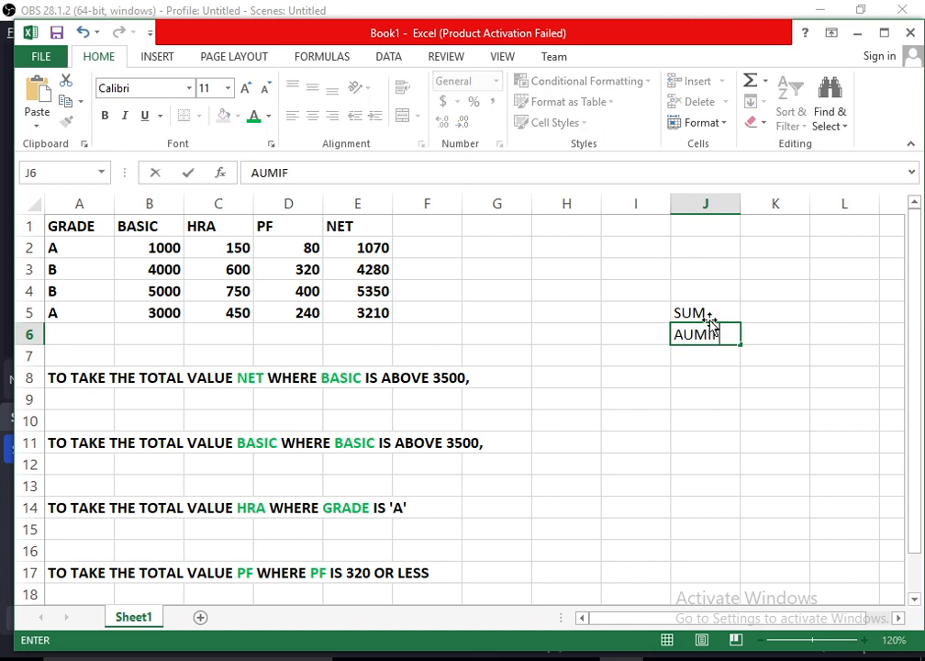
key(BackSpace)
key(BackSpace)
key(BackSpace)
key(BackSpace)
key(BackSpace)
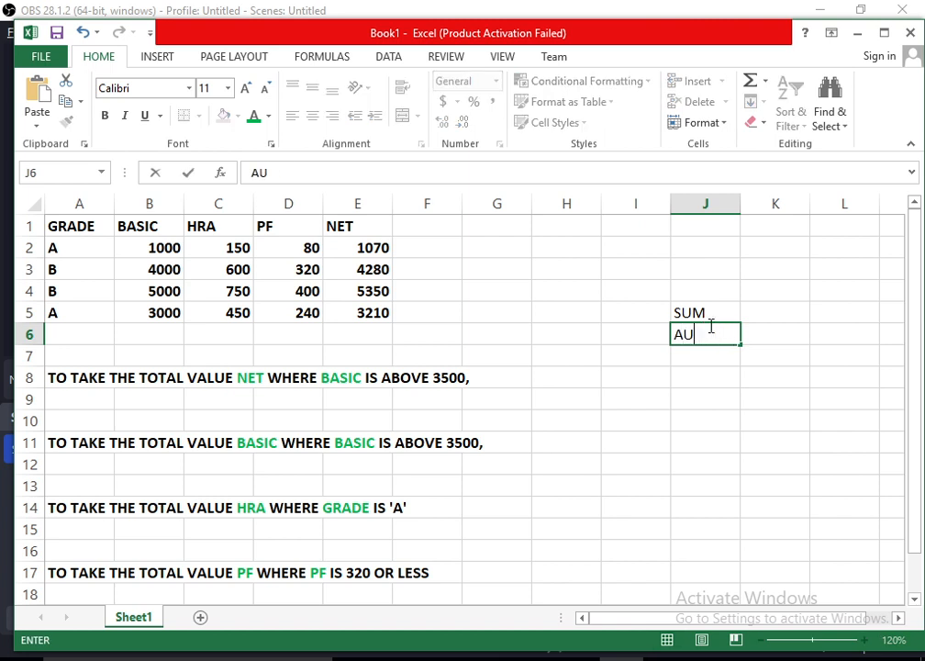
text(SUMIF)
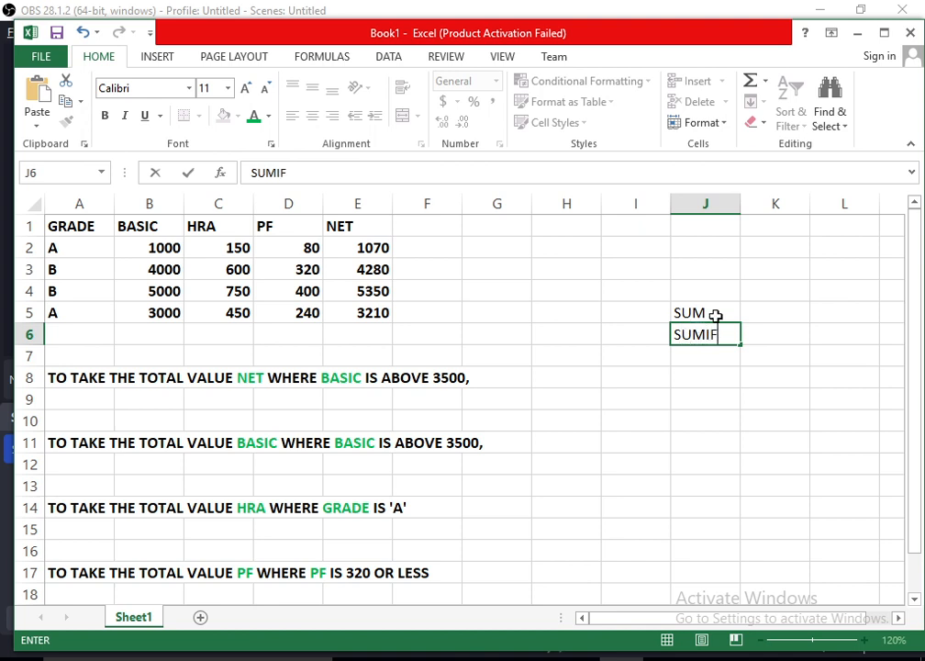
drag(716, 315, 725, 338)
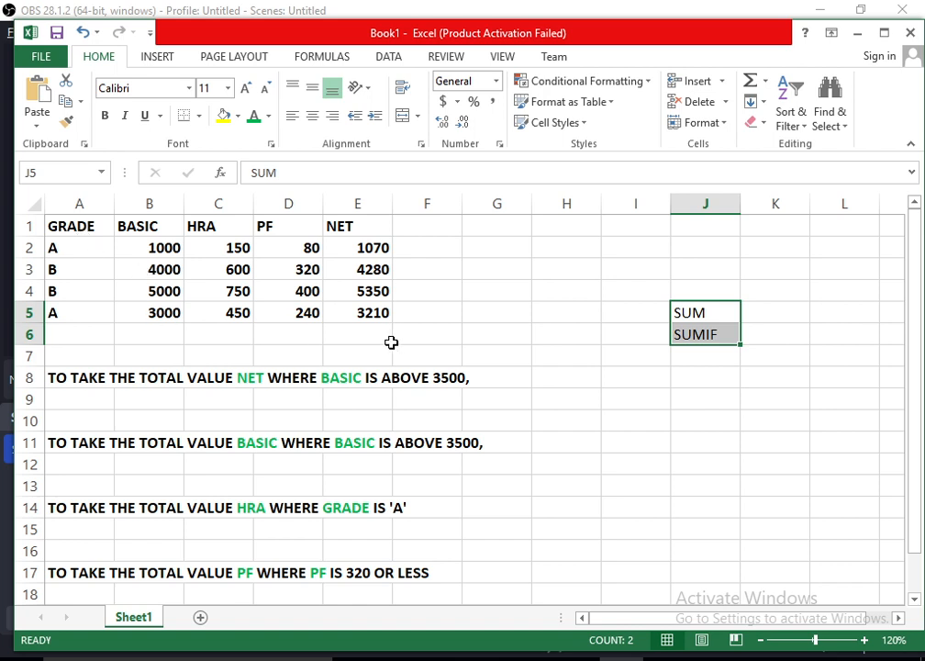
click(690, 359)
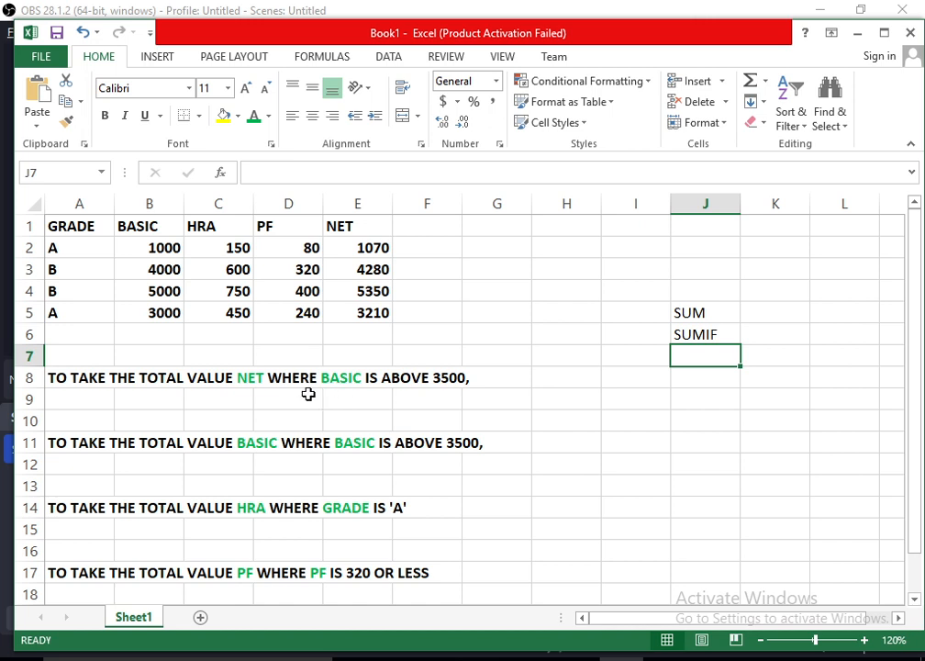
click(733, 335)
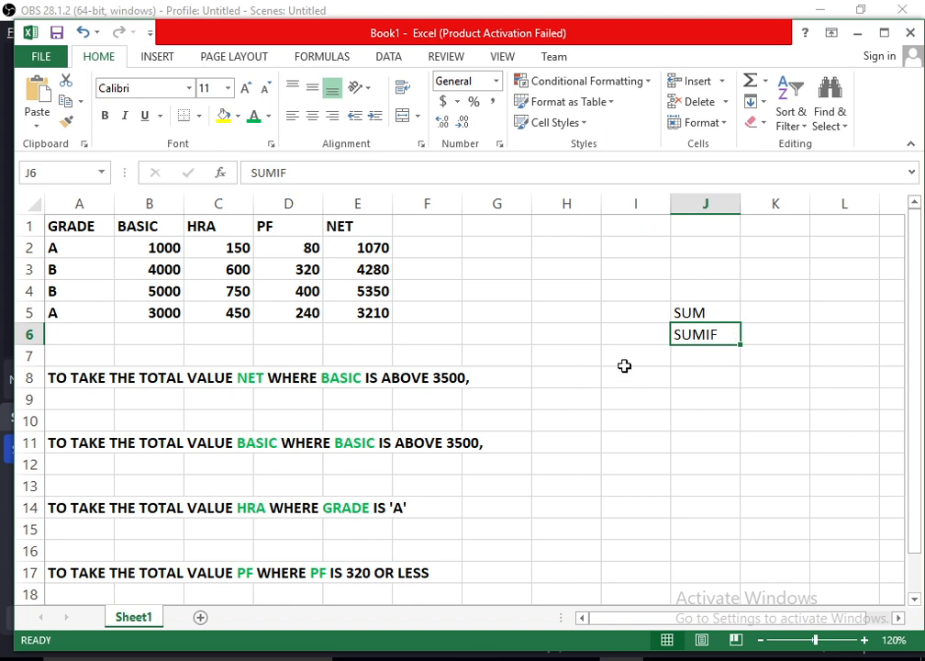
Begin a SUMIF formula in cell A9, below the task on totalling NET where BASIC is above 3500.
click(78, 402)
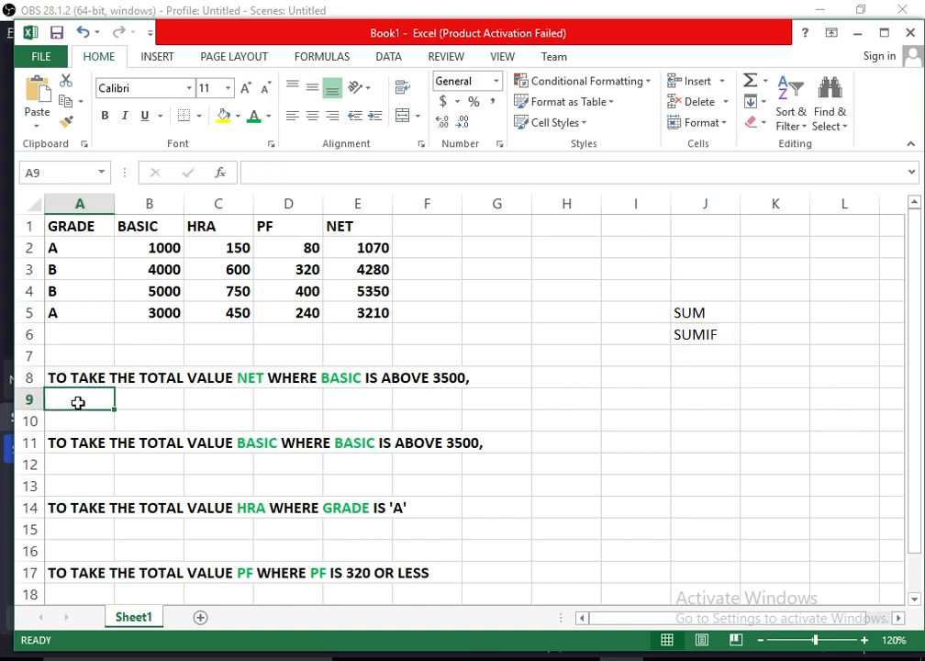
text(=)
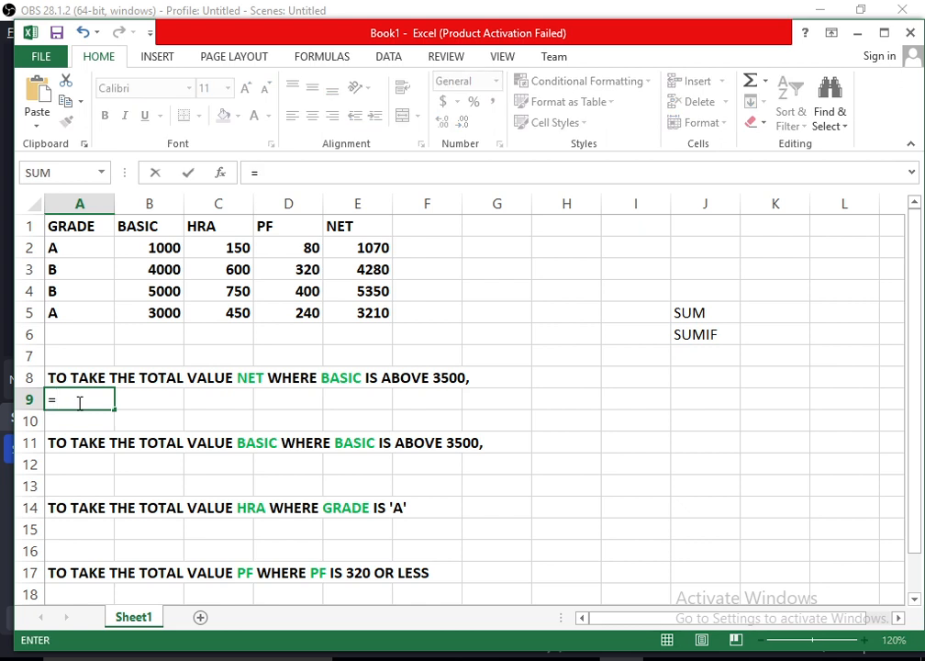
text(SUN)
key(BackSpace)
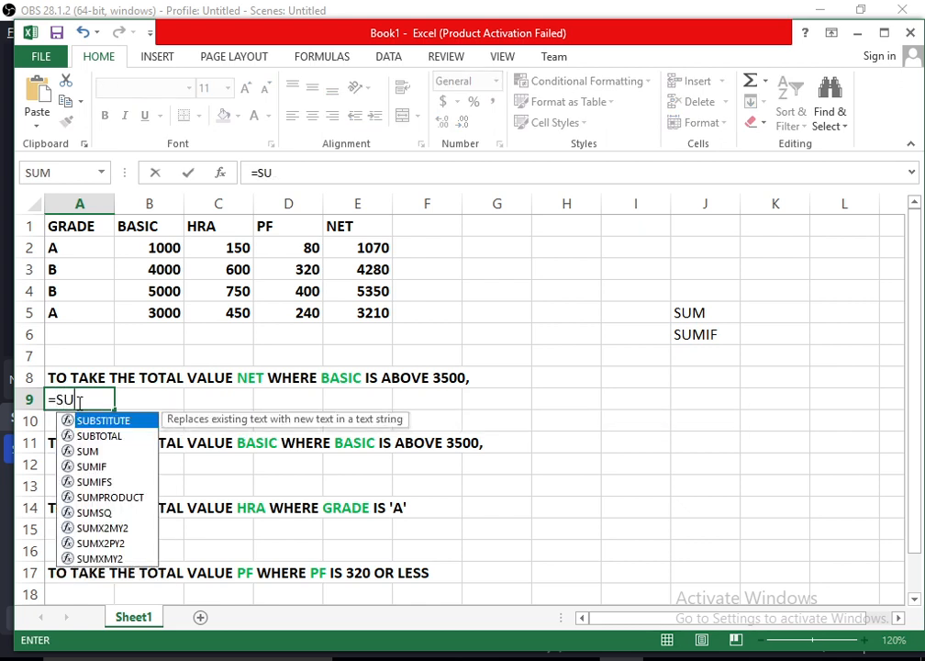
text(MIF)
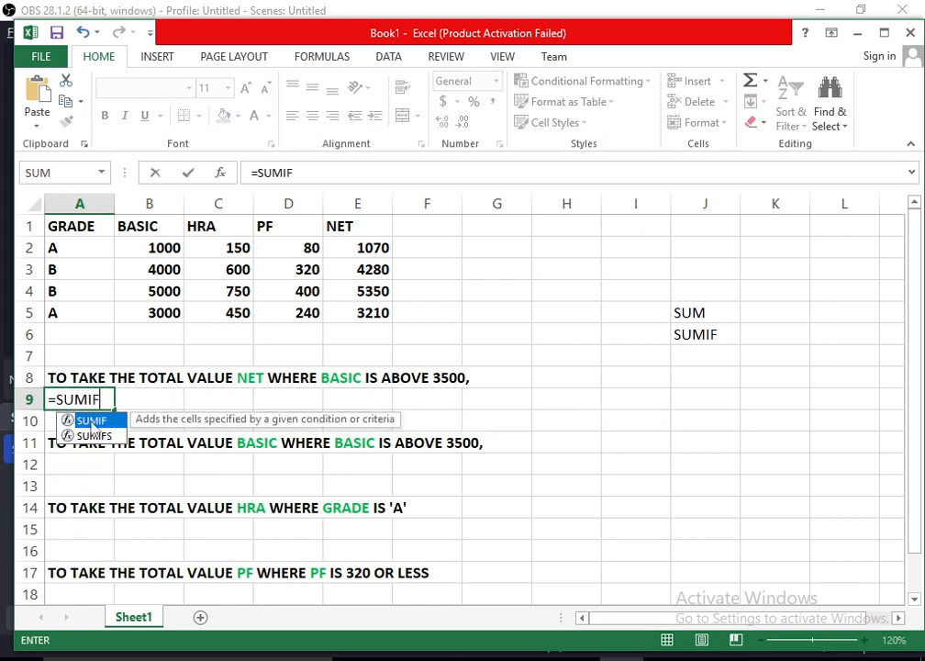
text(()
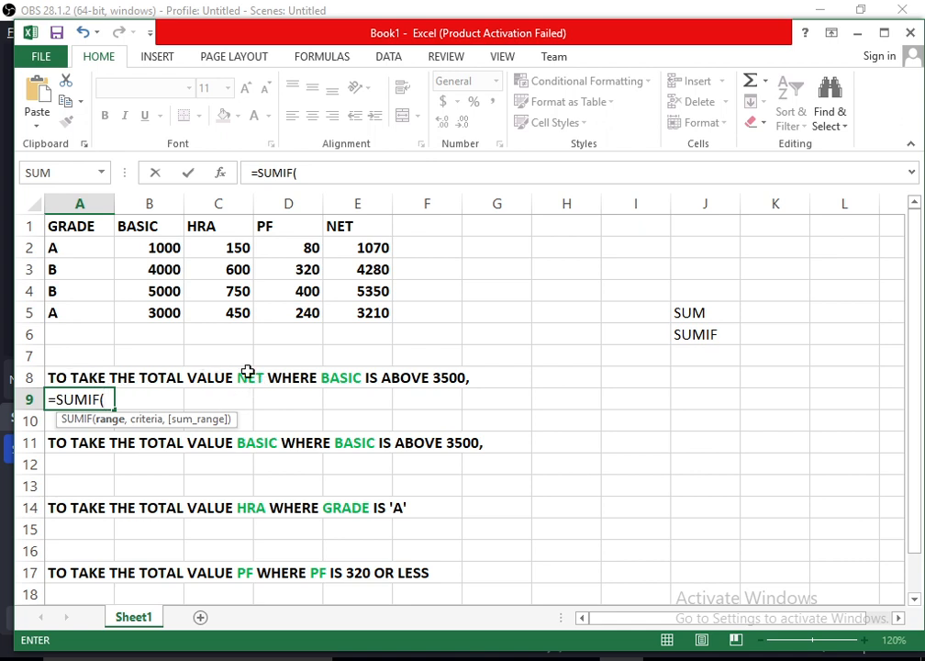
drag(359, 246, 365, 315)
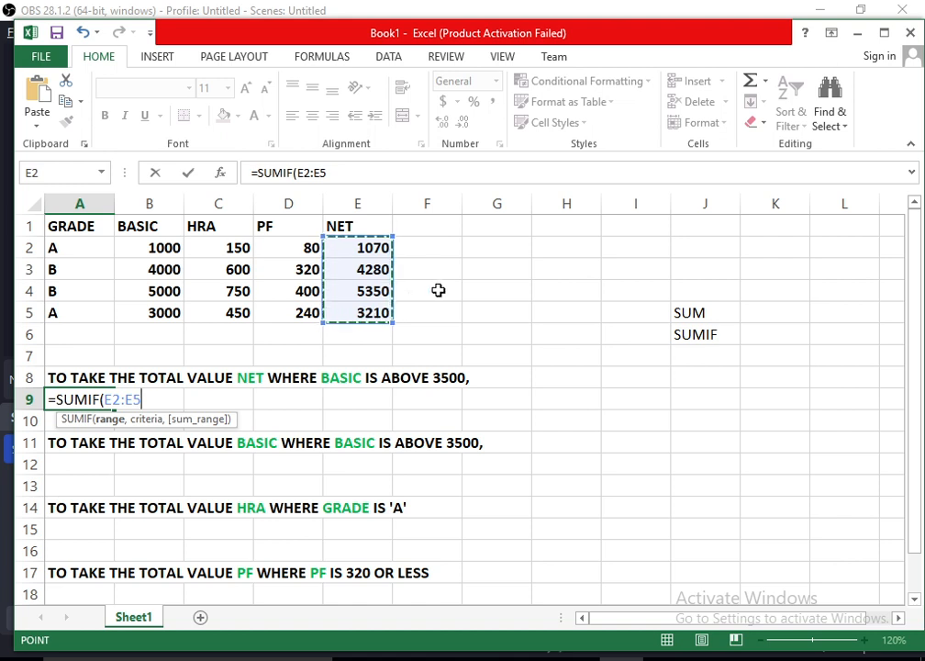
click(438, 290)
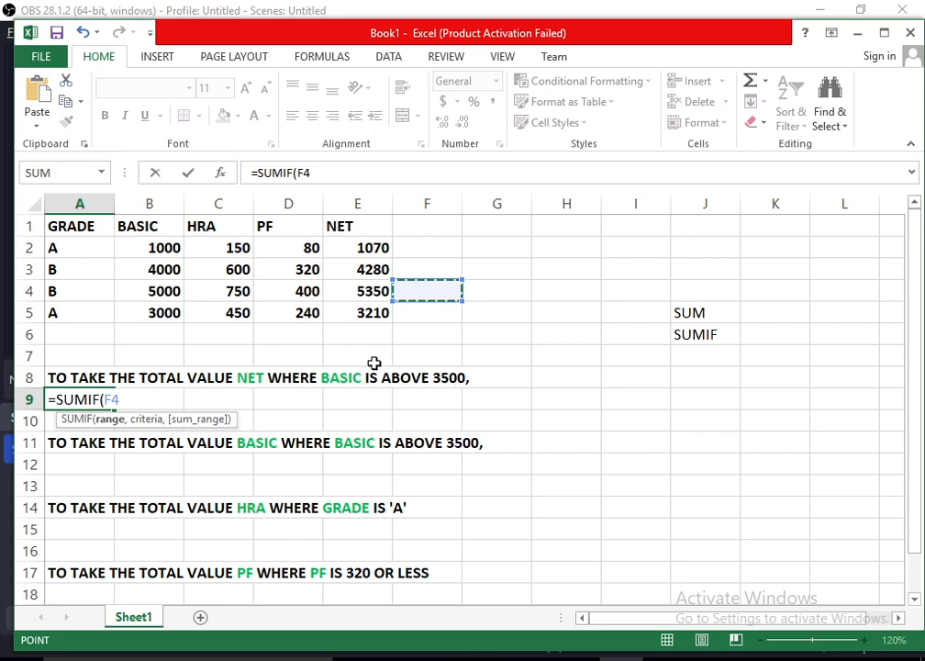
drag(159, 244, 169, 312)
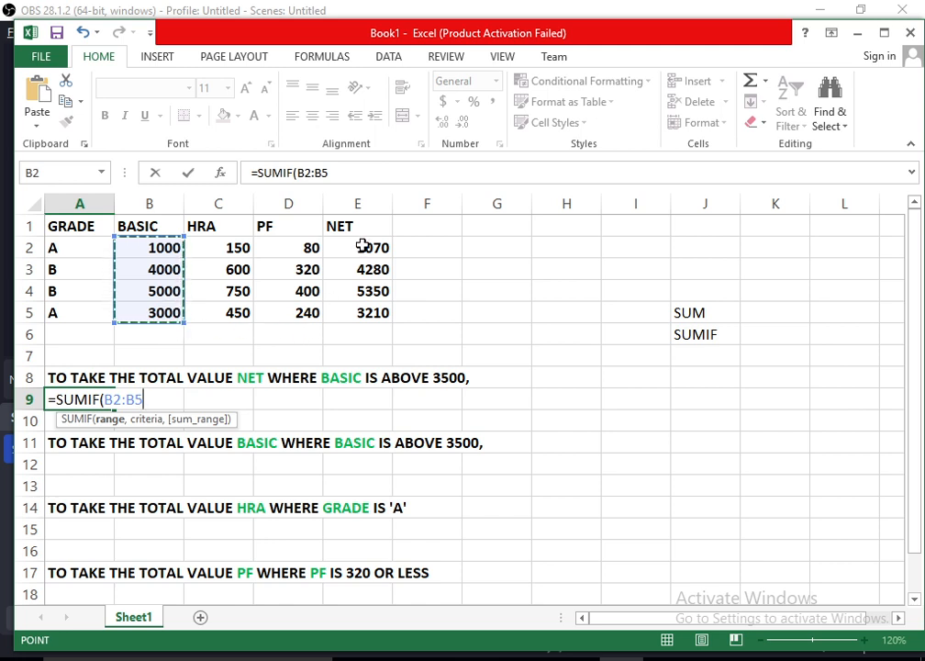
drag(359, 253, 360, 326)
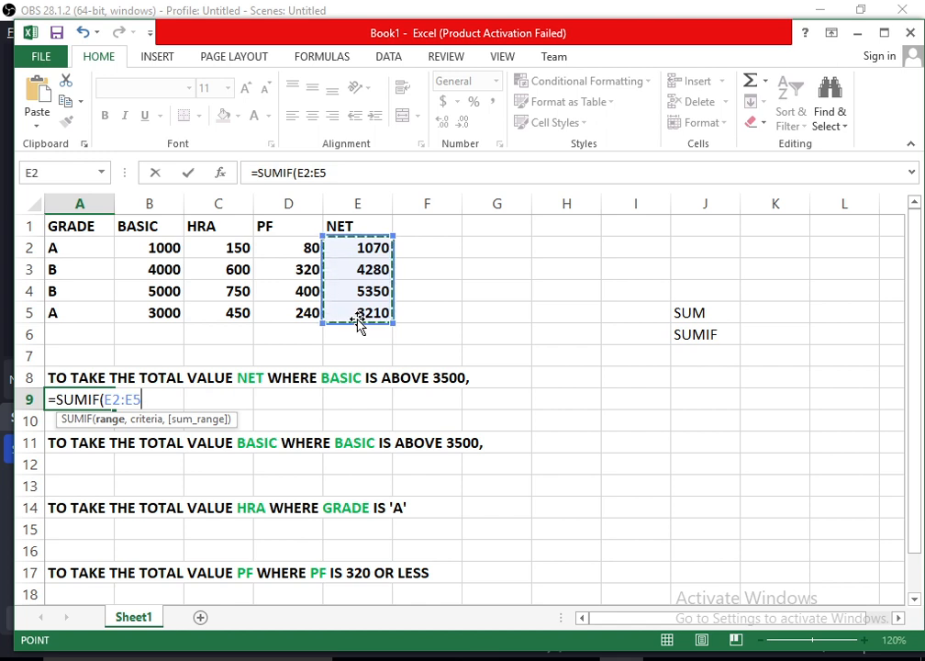
drag(160, 245, 172, 302)
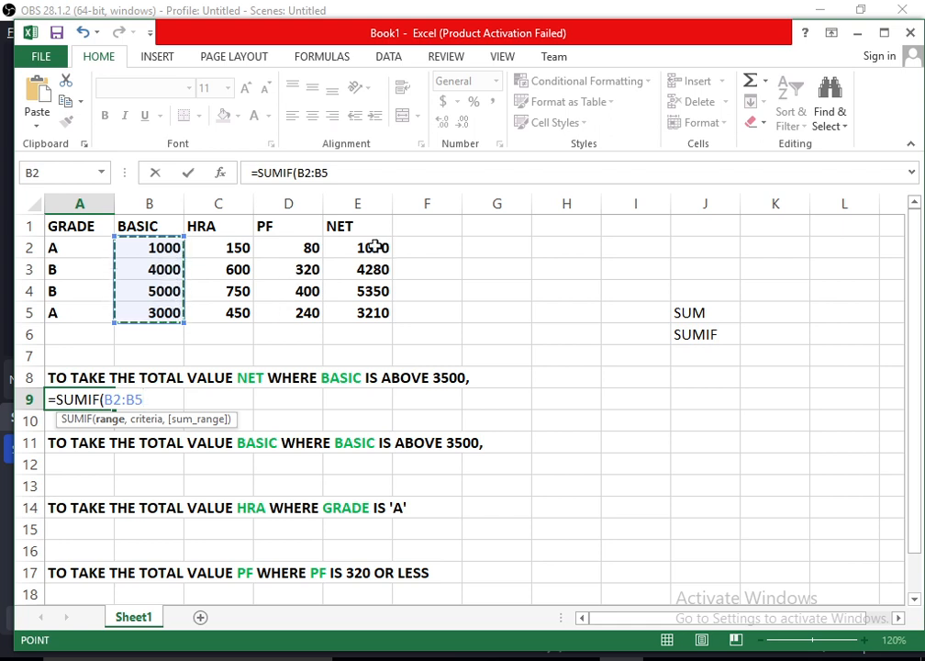
drag(374, 244, 374, 310)
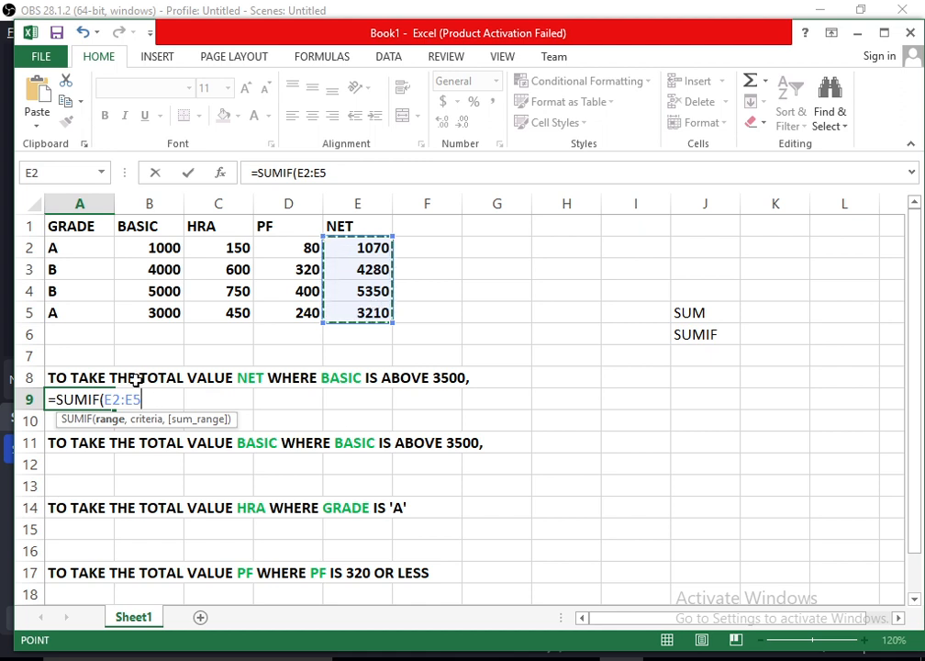
click(293, 379)
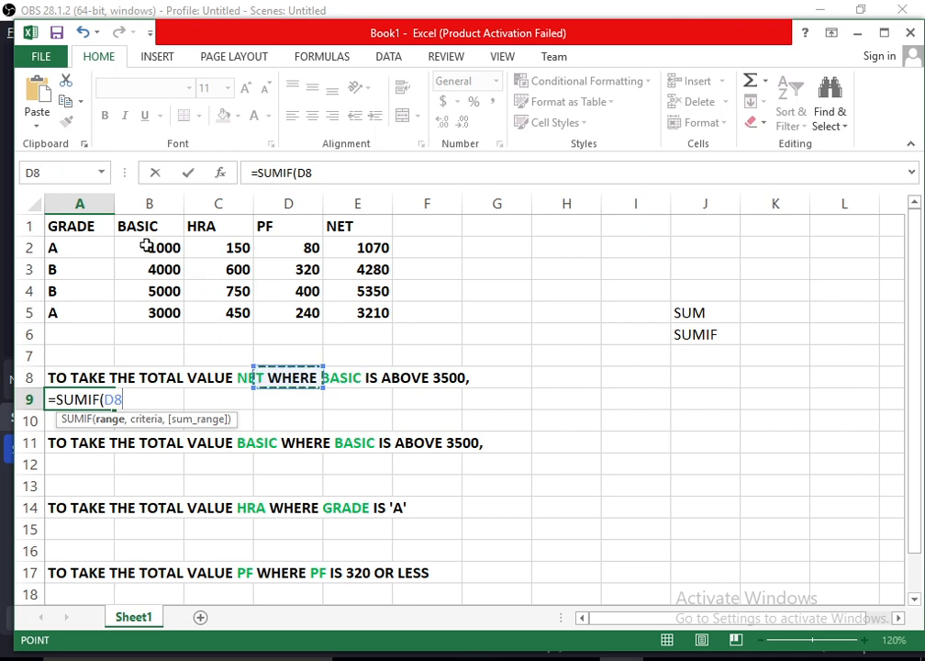
Complete the SUMIF formula in A9 with range B2:B5, criterion ">3500" and sum range E2:E5.
drag(149, 246, 148, 307)
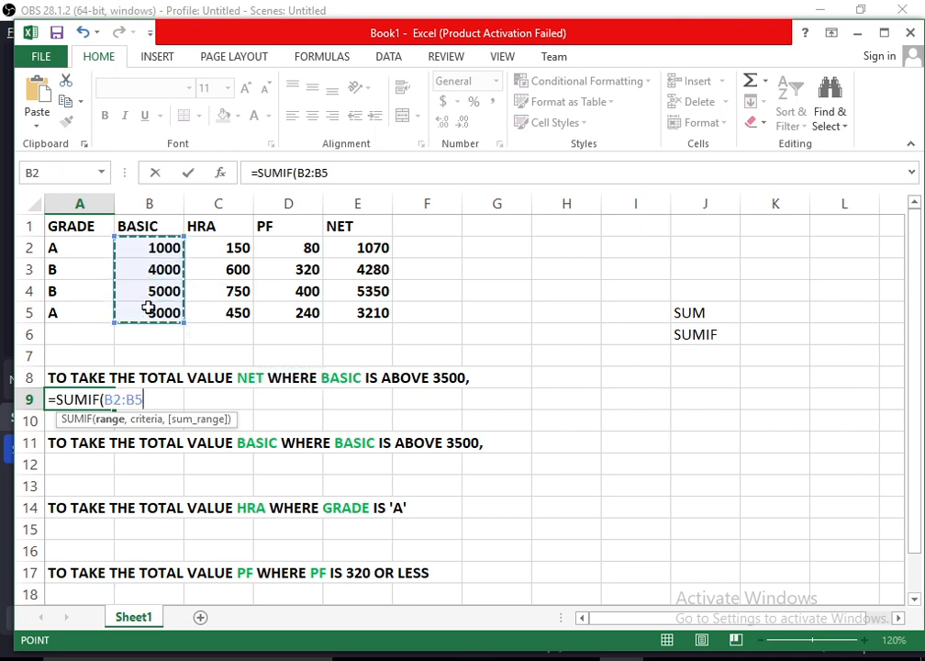
text(,">)
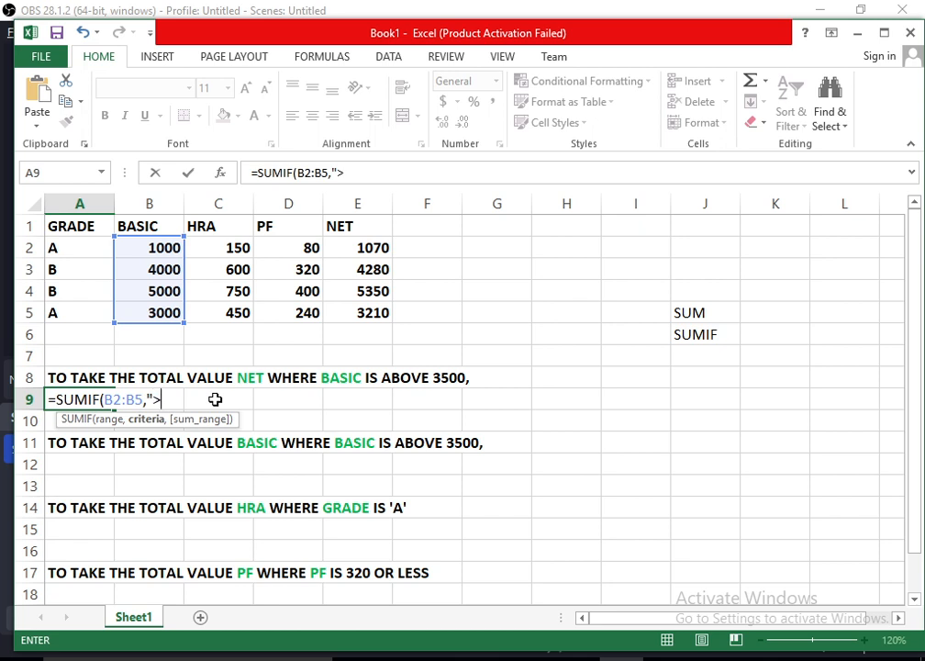
text(3500")
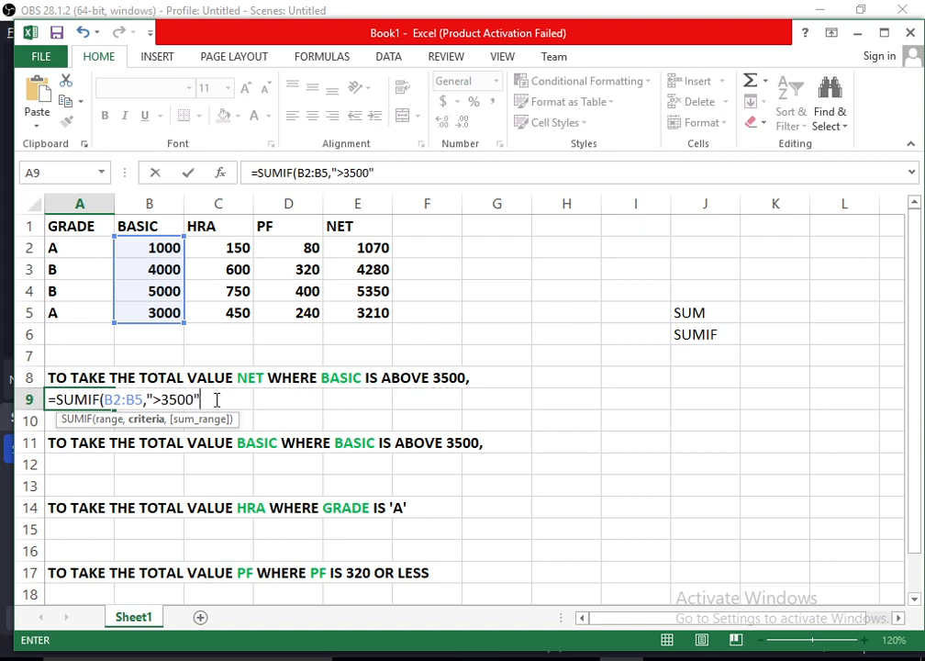
text(,)
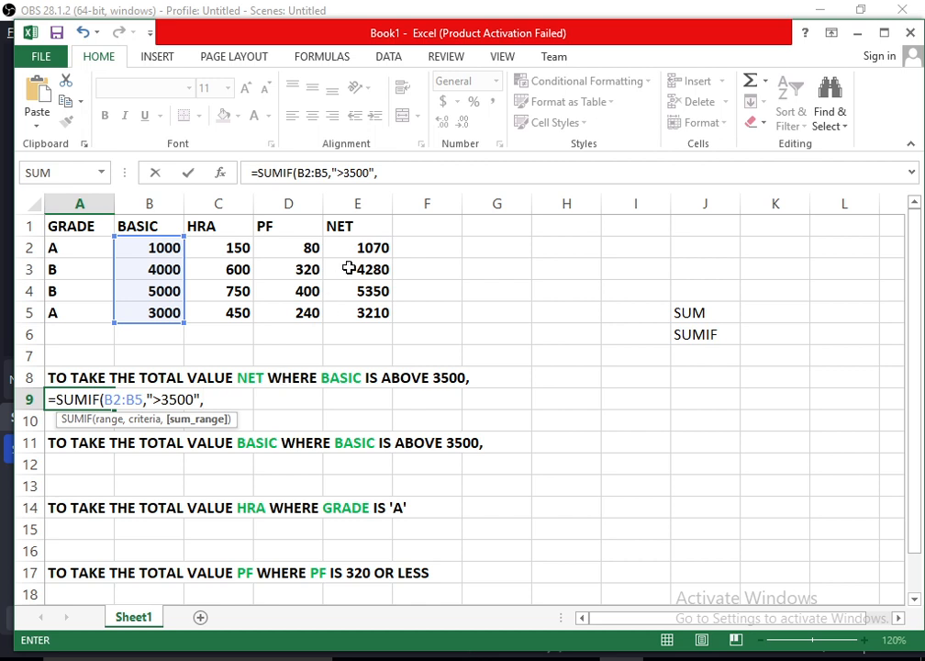
drag(359, 246, 362, 312)
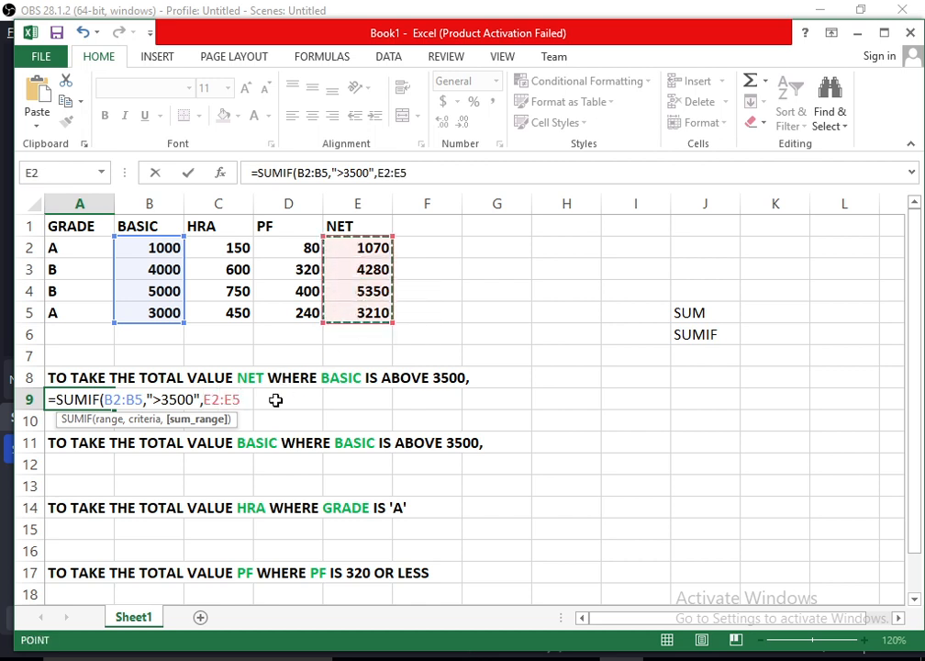
key(Return)
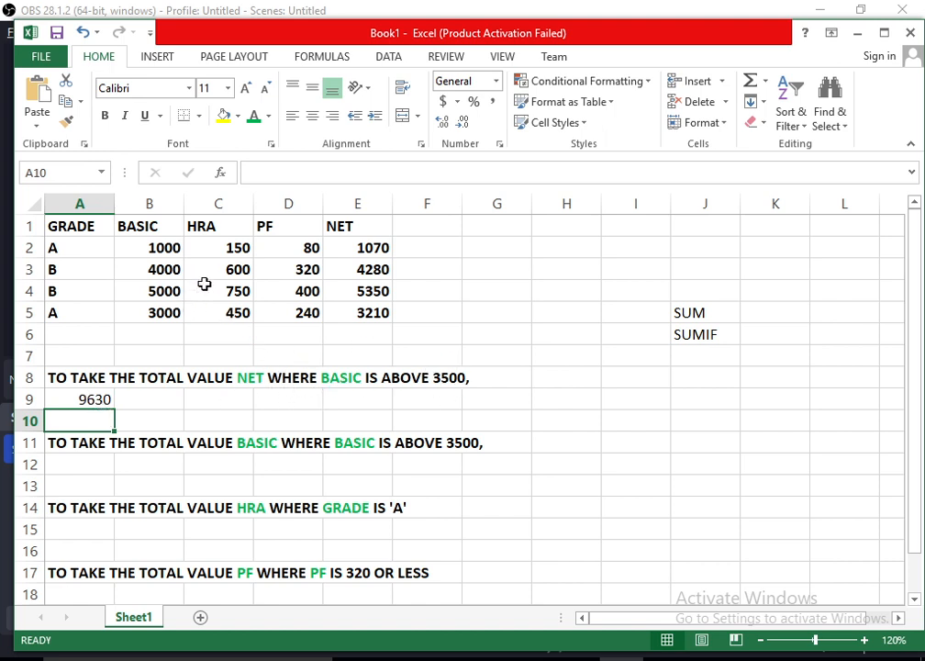
Check the result in A9 against the BASIC values in B3:B4 and the NET values in E3:E4.
drag(166, 271, 169, 290)
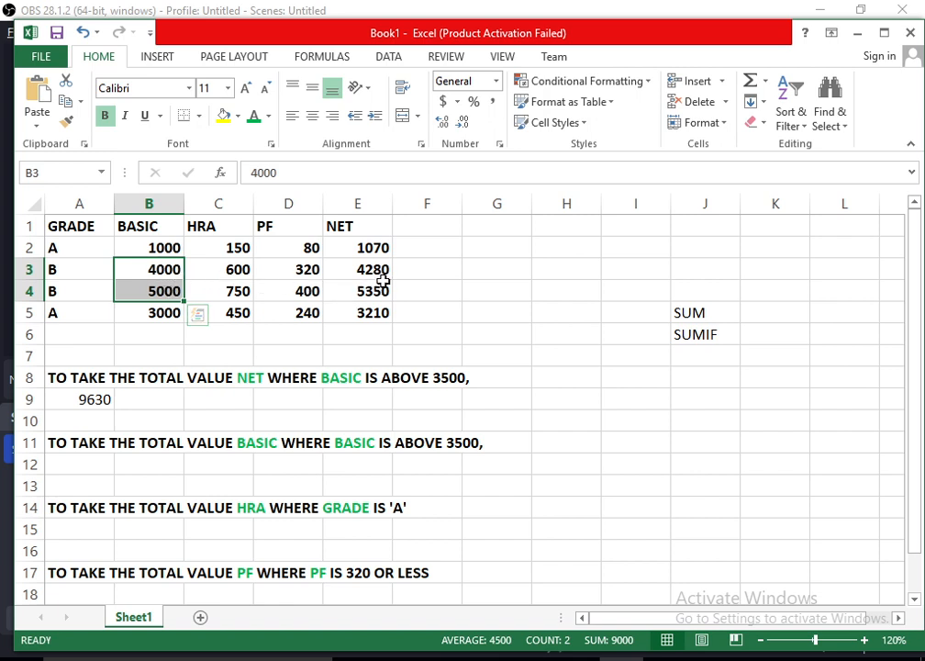
mouse_move(387, 278)
mouse_down()
mouse_move(378, 271)
mouse_move(384, 299)
mouse_up()
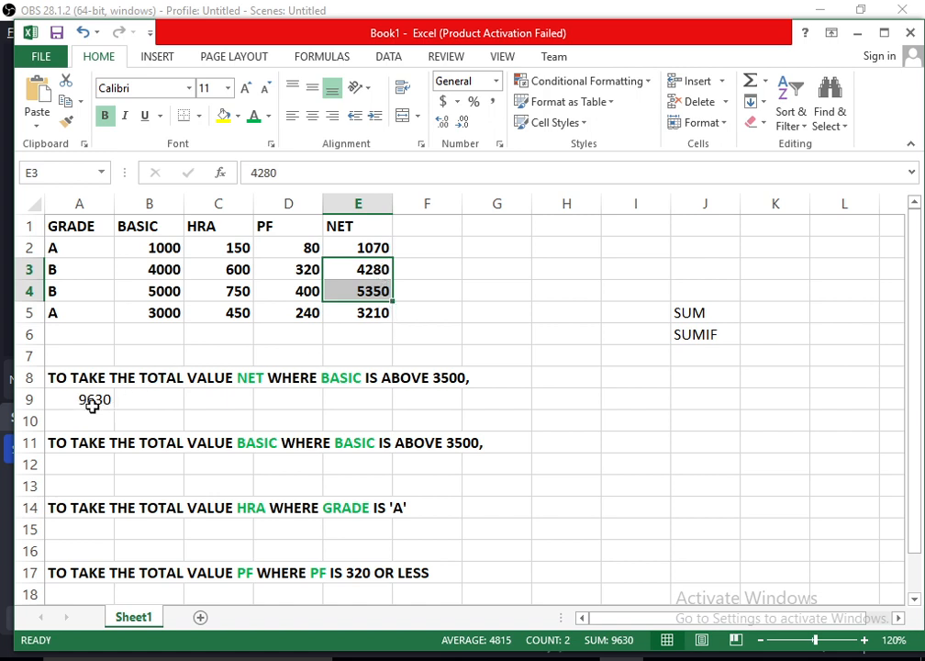
click(71, 395)
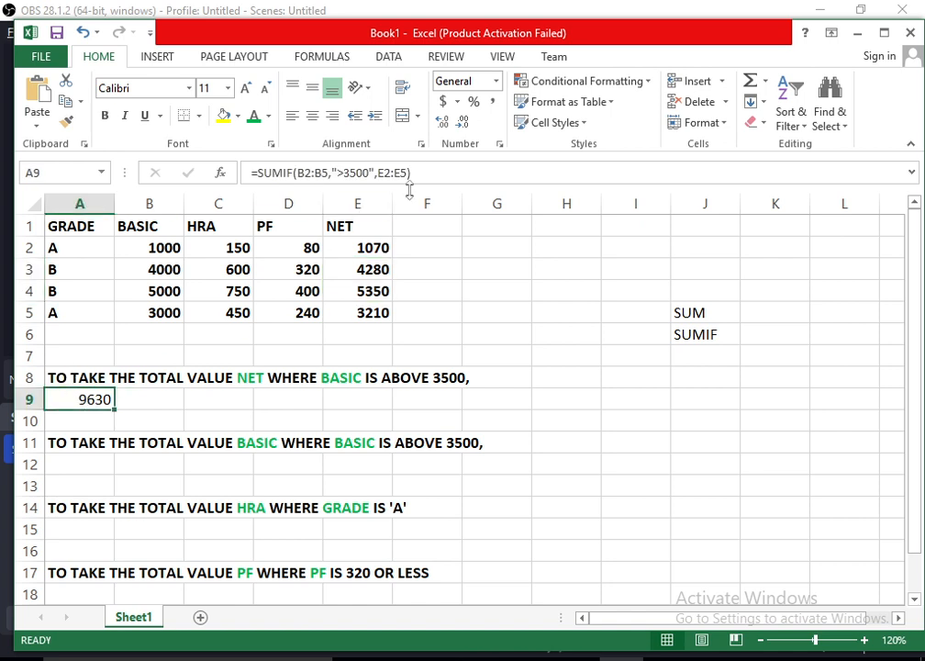
Clear the SUMIF formula from cell A9, below the task on totalling NET where BASIC is above 3500.
drag(435, 172, 258, 182)
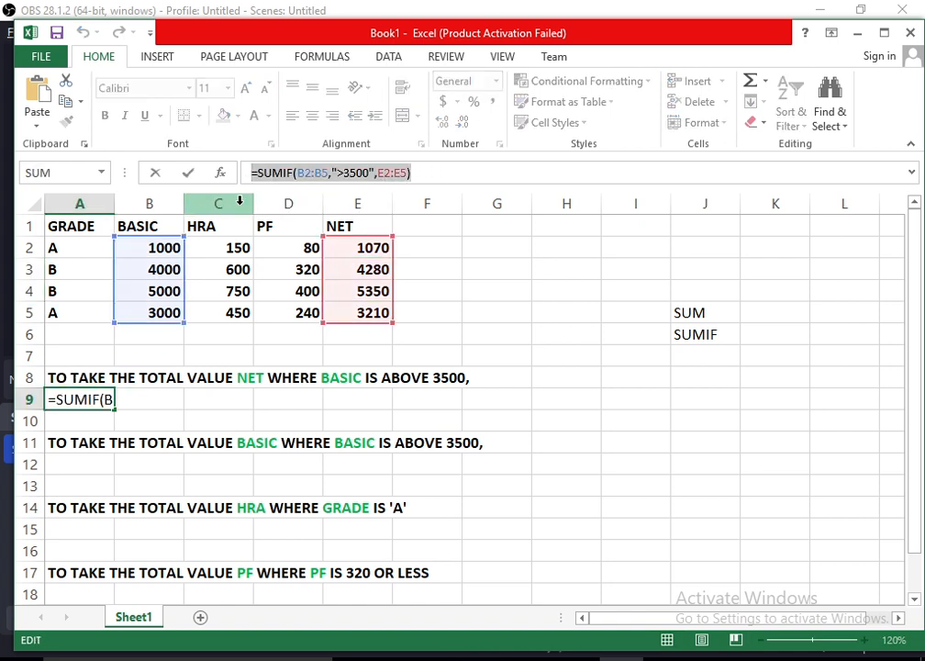
text(=)
click(91, 464)
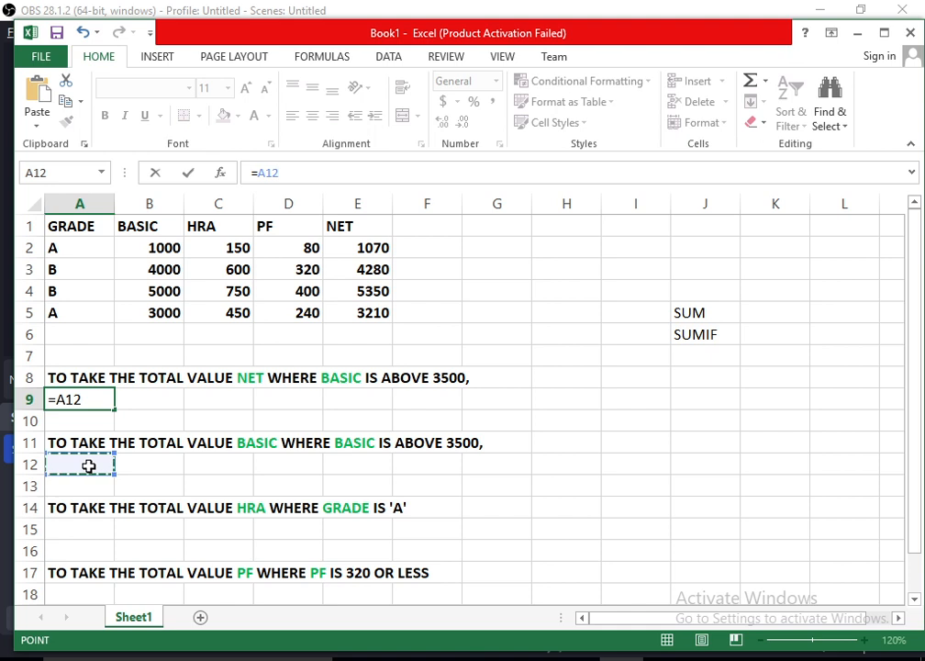
click(134, 463)
click(385, 176)
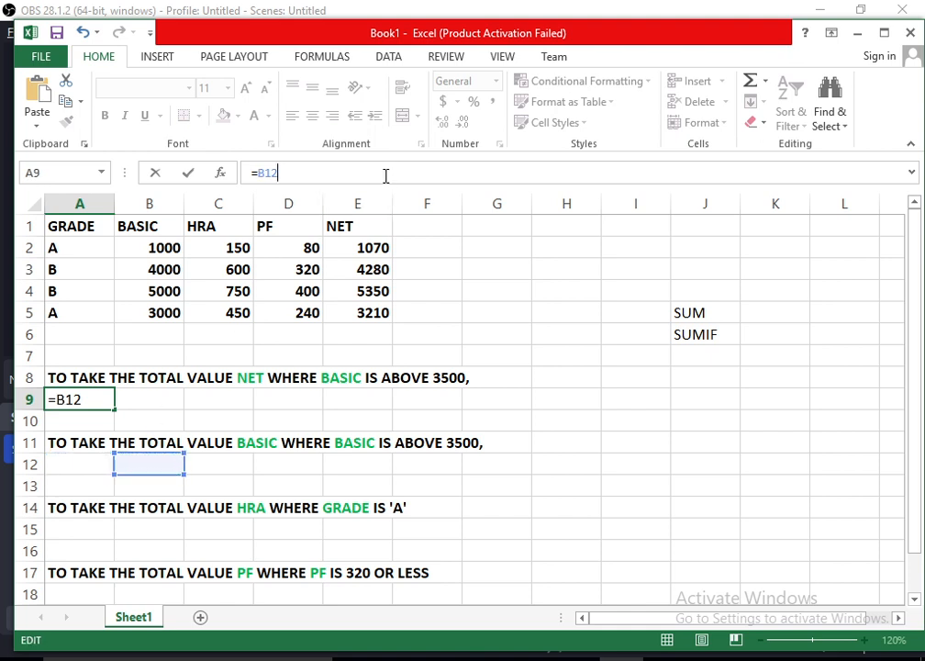
key(BackSpace)
key(BackSpace)
key(BackSpace)
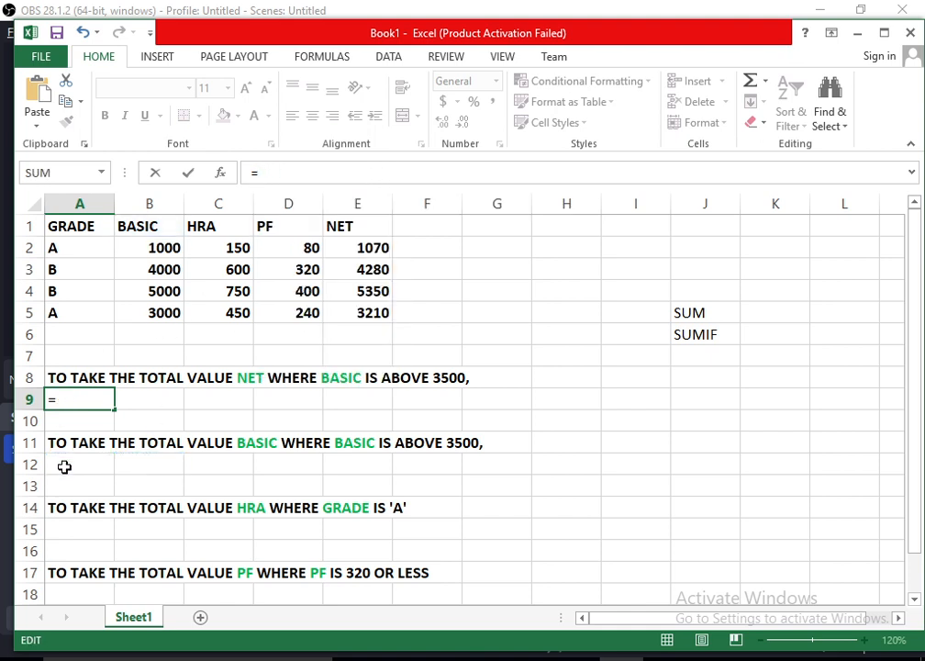
click(71, 466)
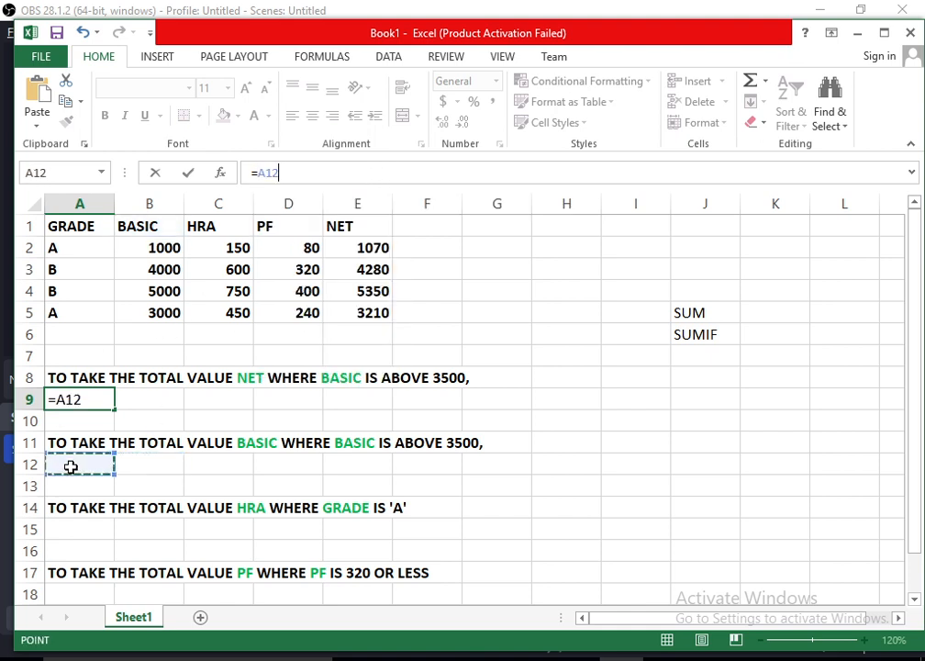
click(293, 175)
key(BackSpace)
key(BackSpace)
key(BackSpace)
key(BackSpace)
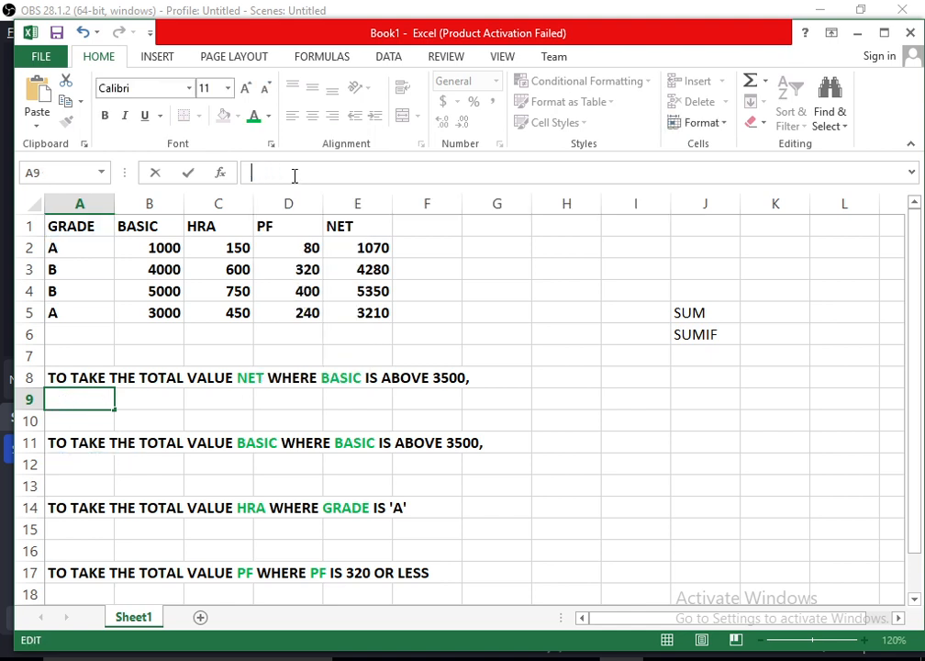
click(77, 37)
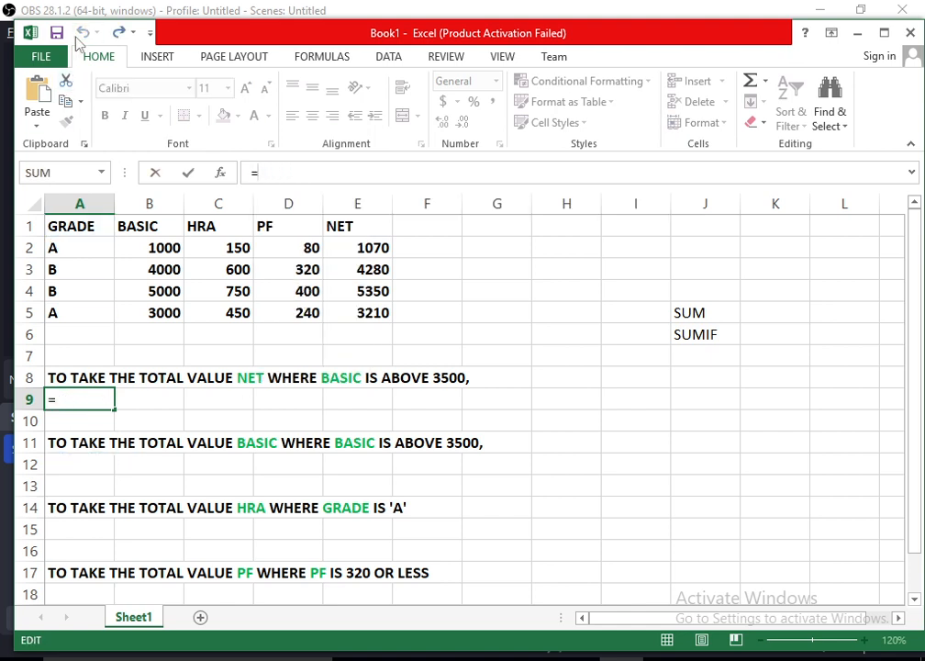
click(99, 462)
click(85, 398)
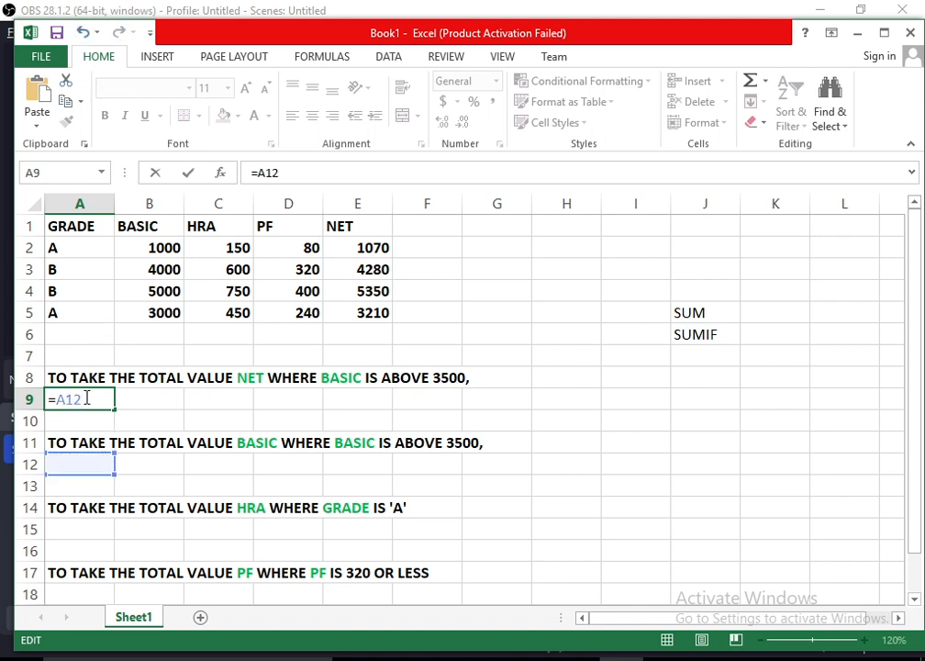
key(BackSpace)
key(BackSpace)
key(Escape)
Enter a SUMIF formula in A12 with range B2:B5, criterion ">3500" and sum range B2:B5, and review it.
click(72, 467)
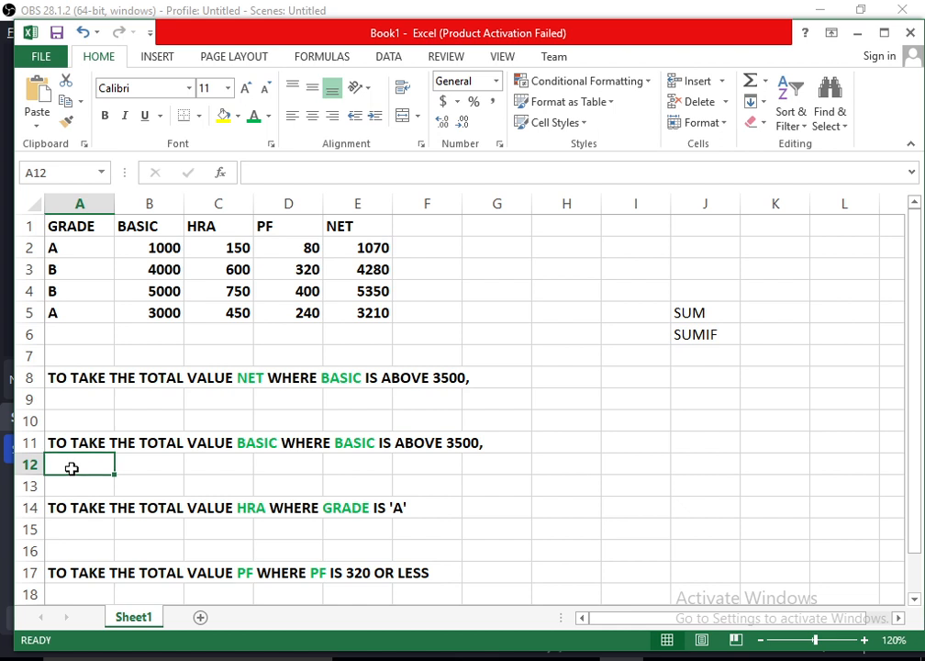
text(=SUMIF)
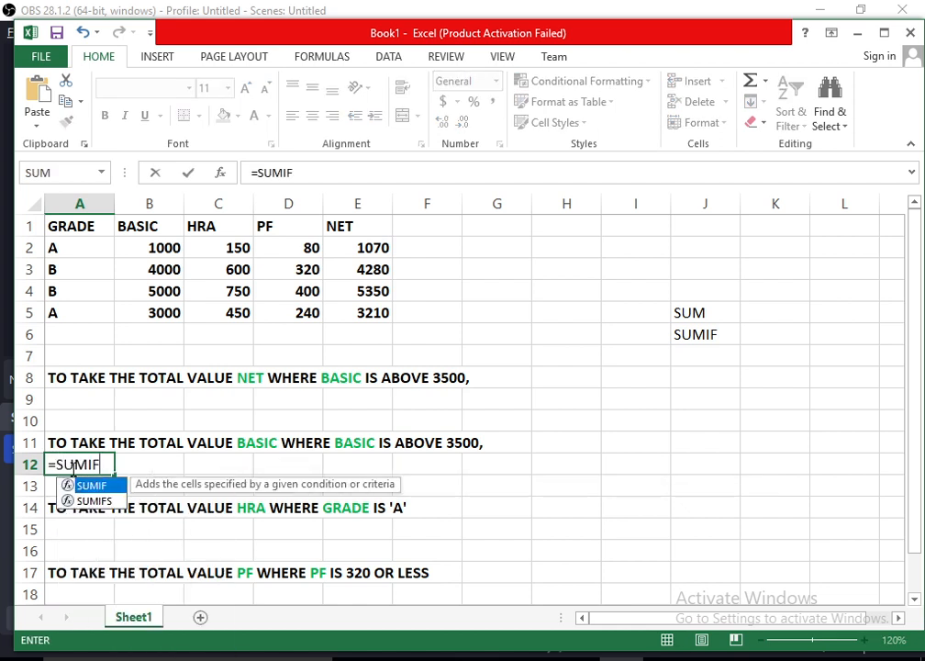
text(()
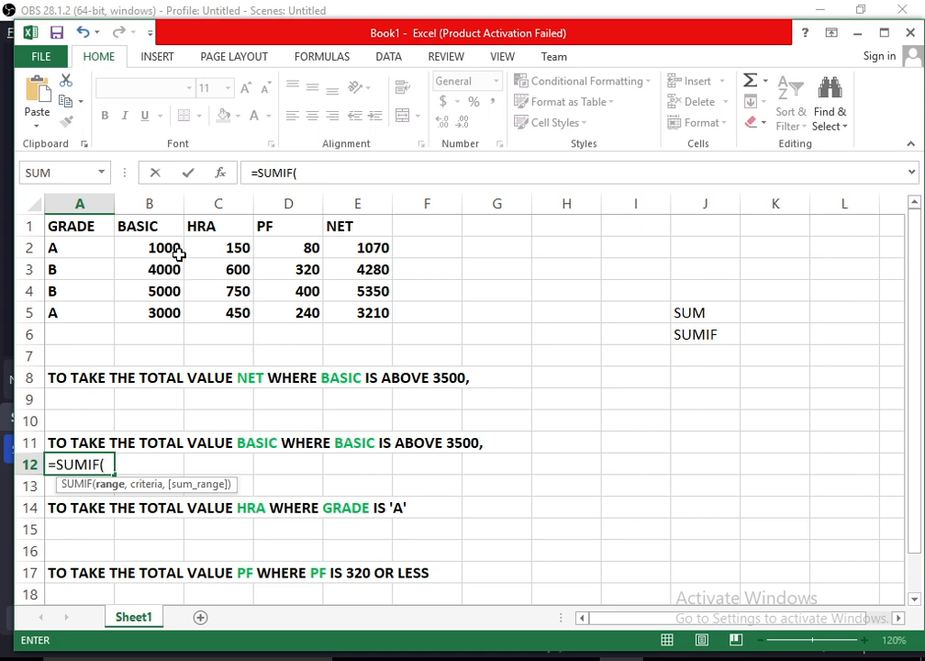
drag(177, 254, 183, 318)
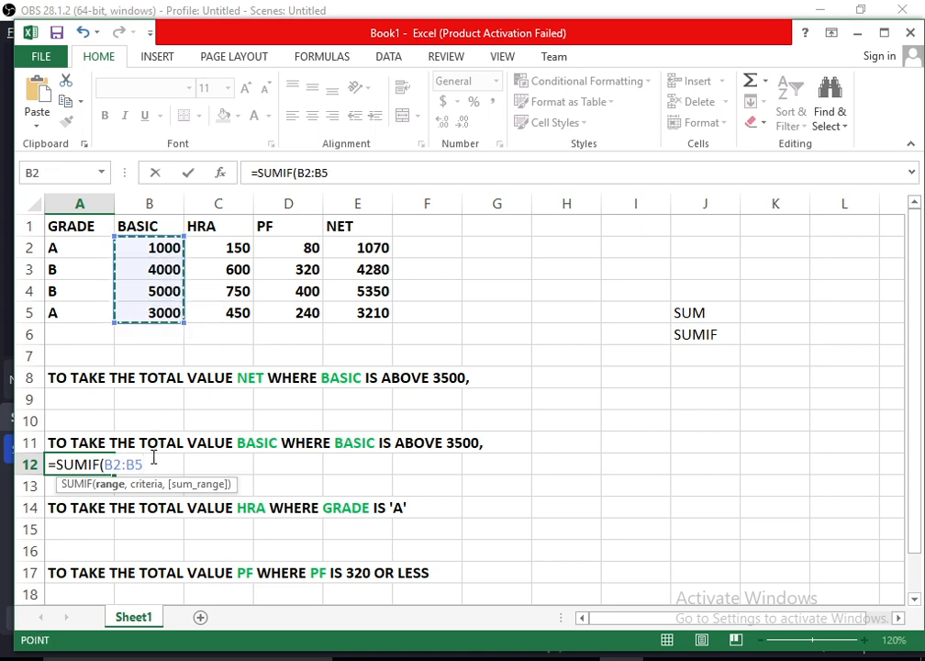
text(,)
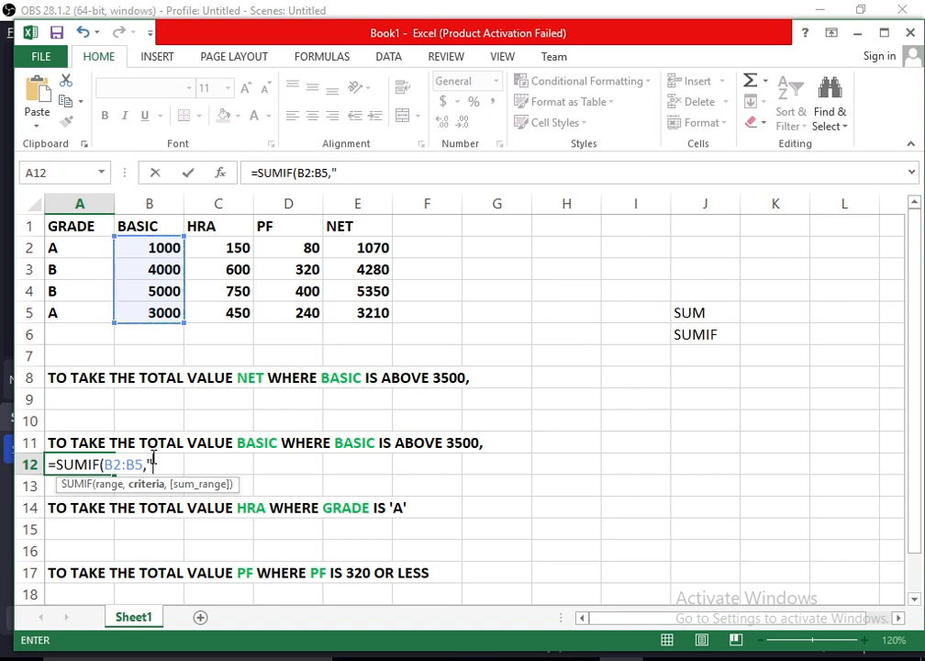
text(">3500)
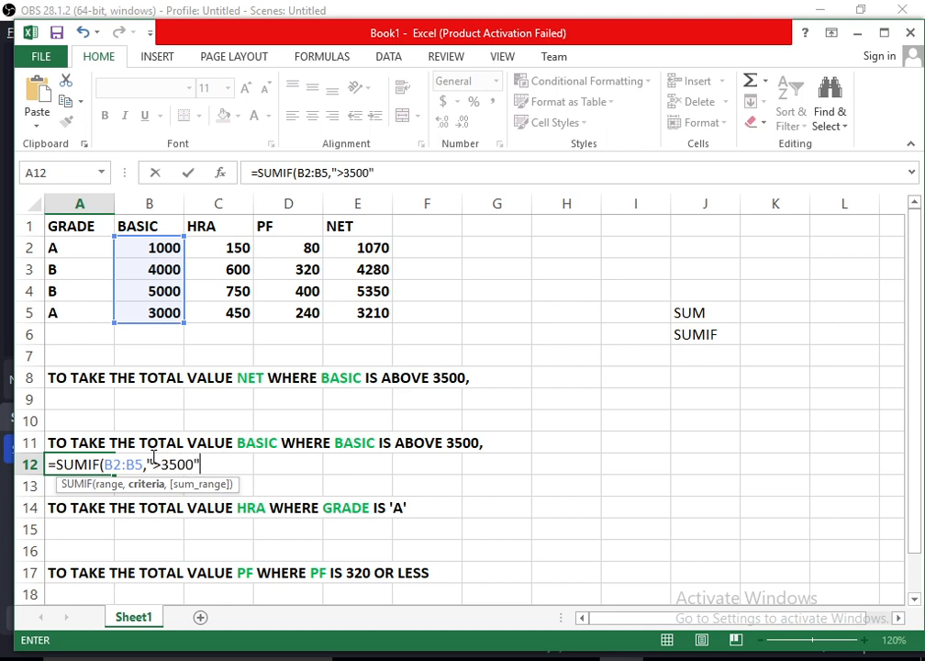
text(",)
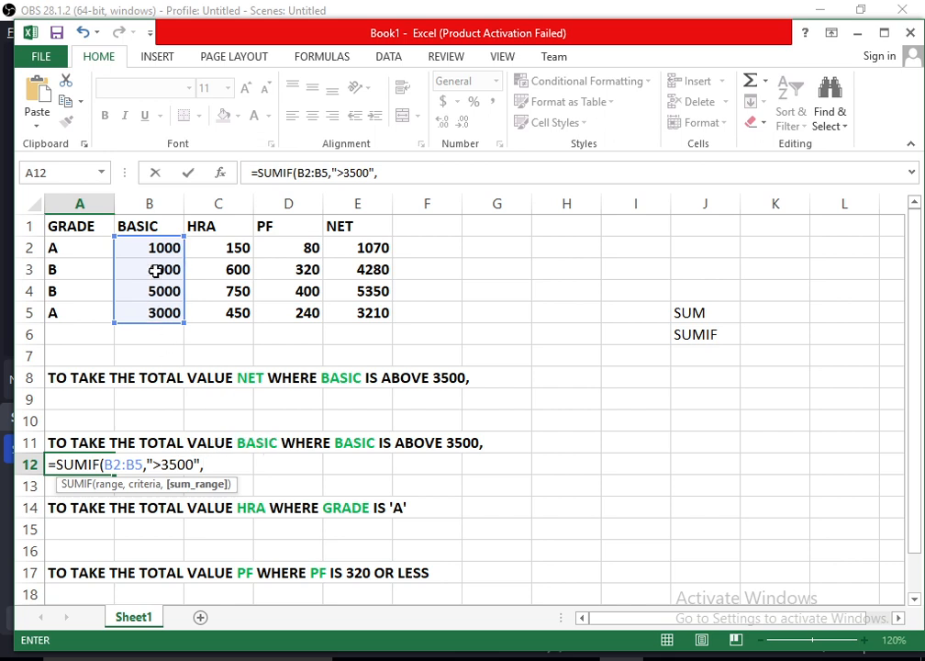
drag(157, 245, 159, 313)
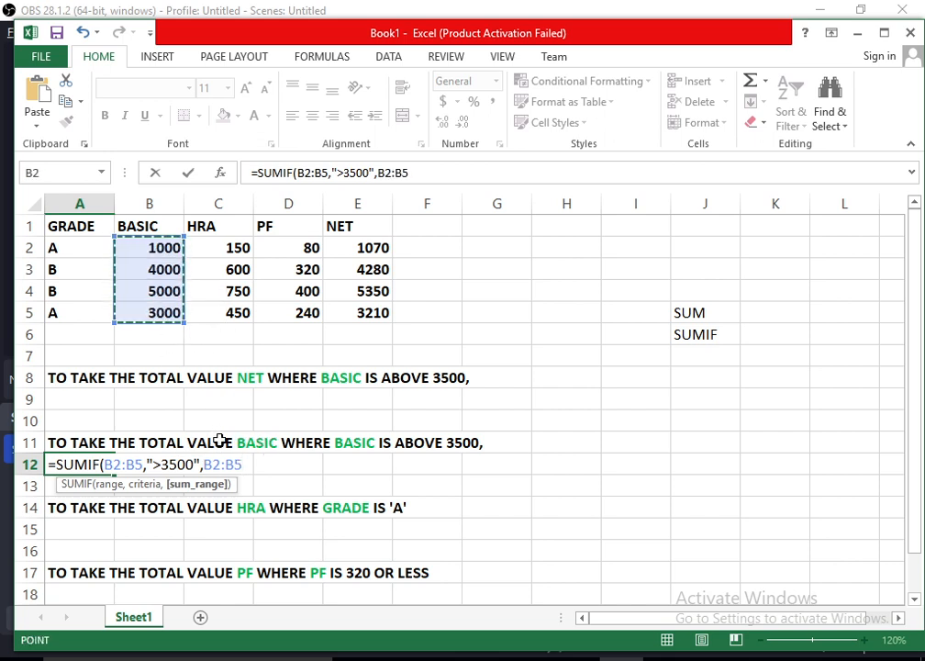
key(Return)
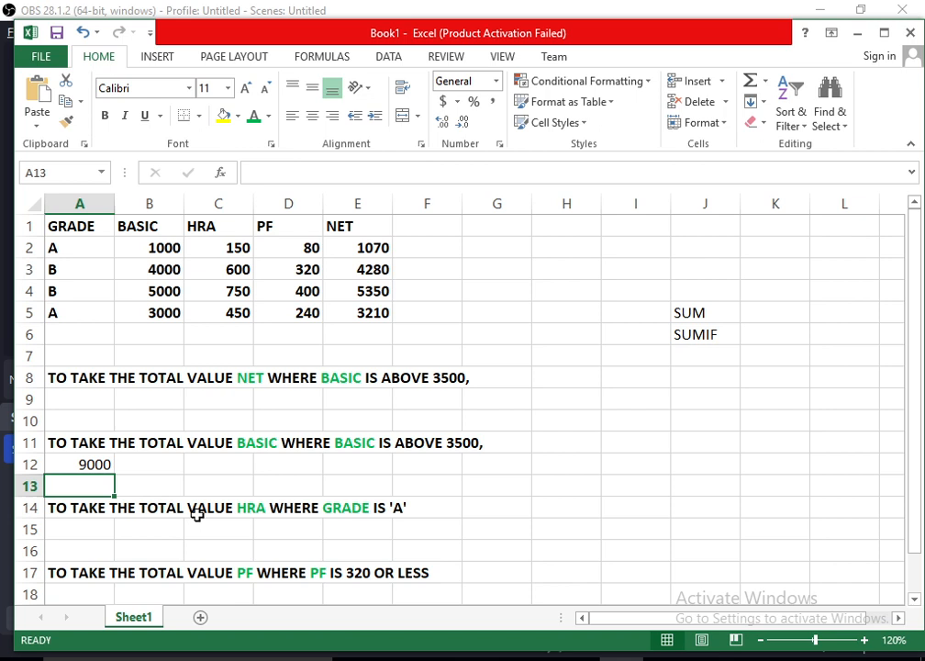
click(84, 466)
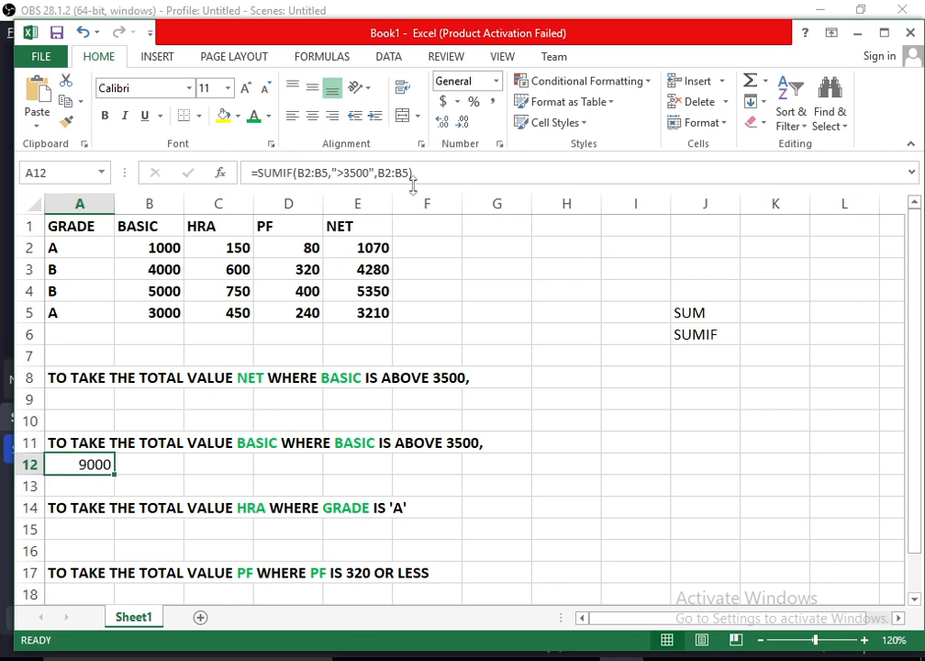
Total HRA for grade A in cell A15 with SUMIF, using range A2:A5, criterion "A" and sum range C2:C5.
click(84, 529)
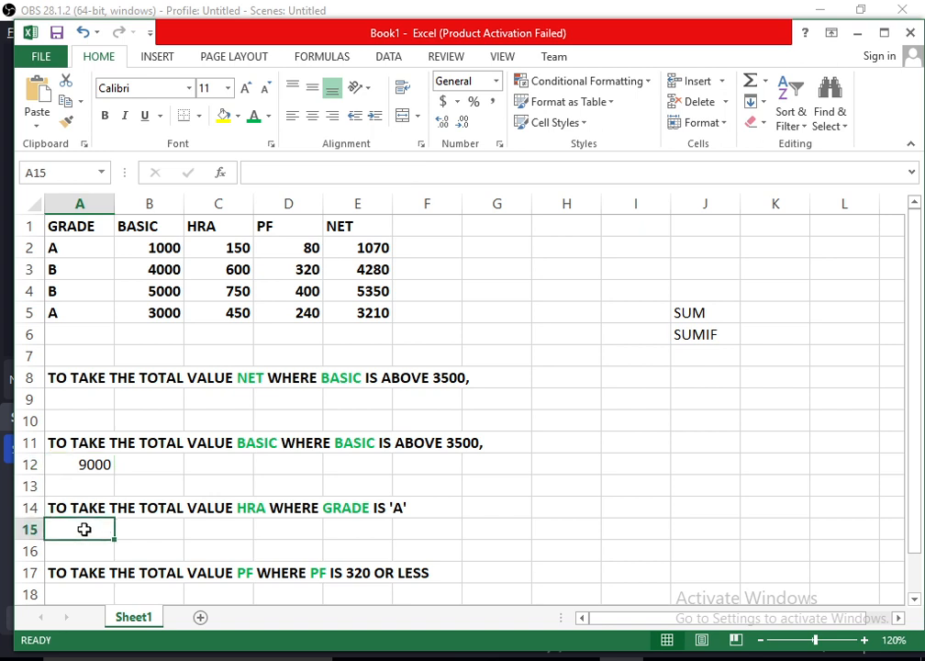
text(=SUM)
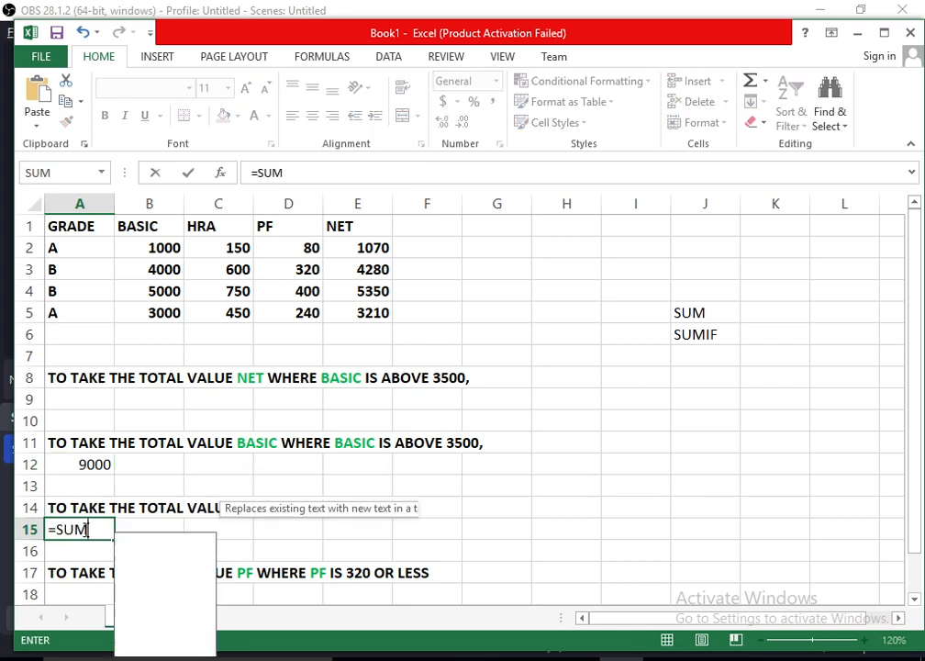
text(IF)
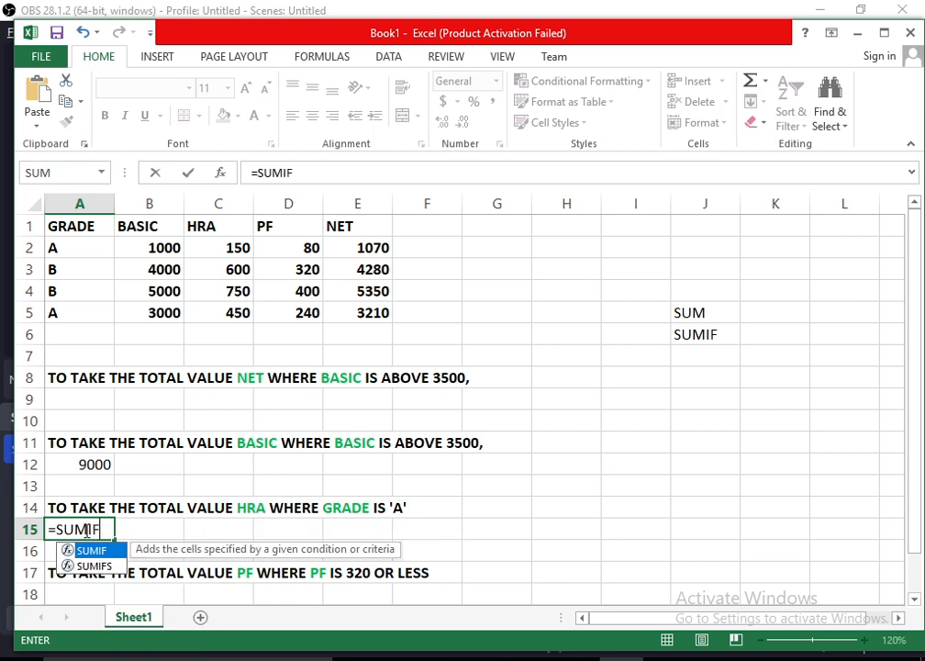
text(()
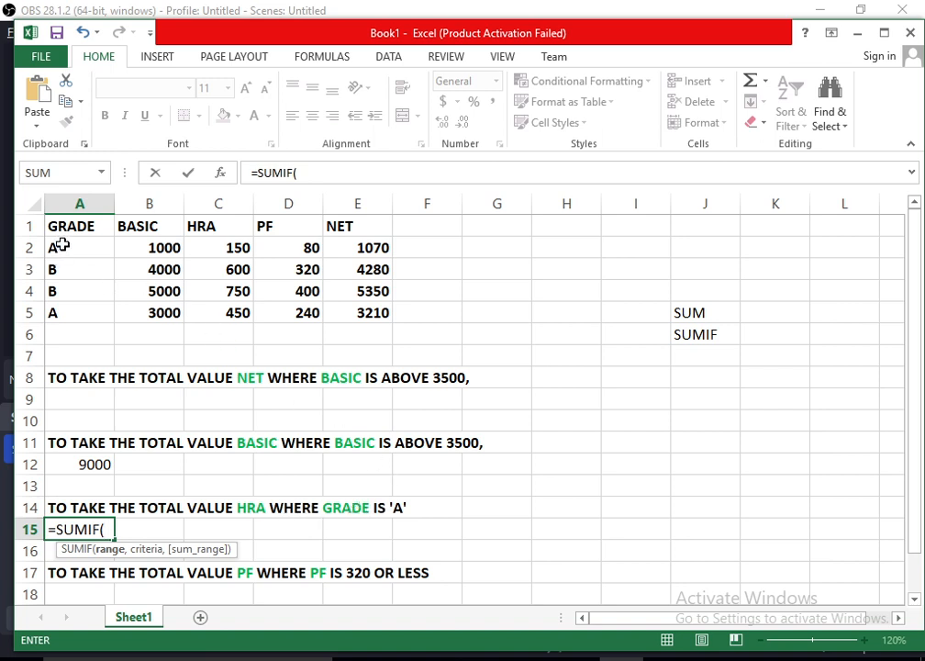
drag(64, 246, 73, 303)
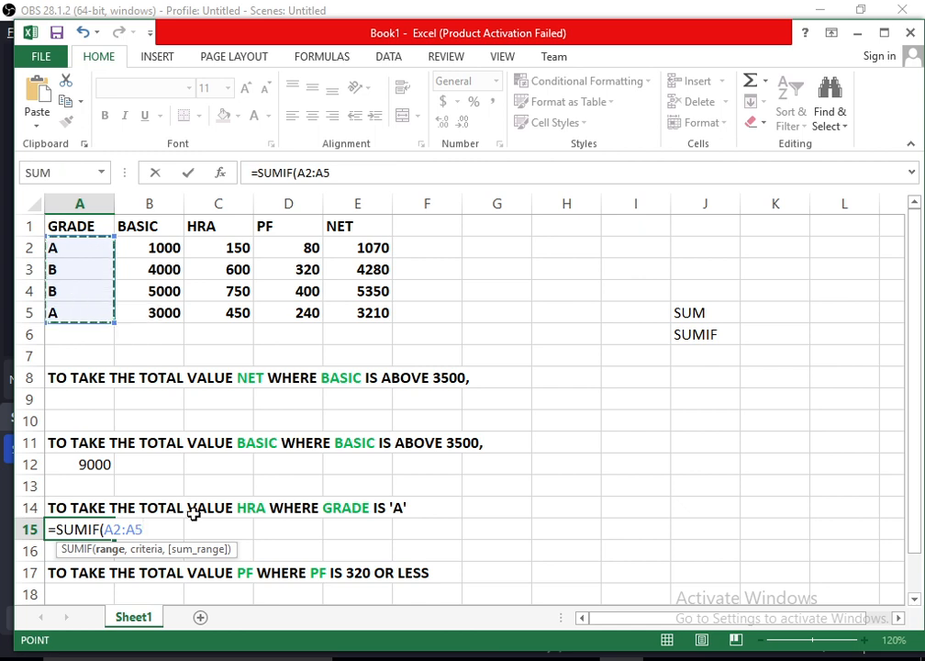
text(,"A)
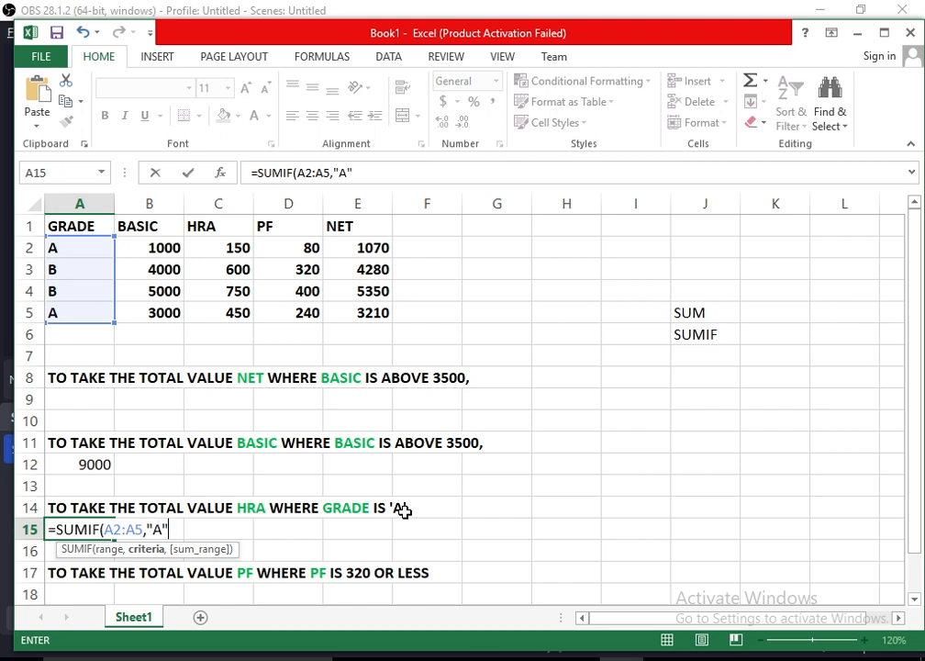
text(,)
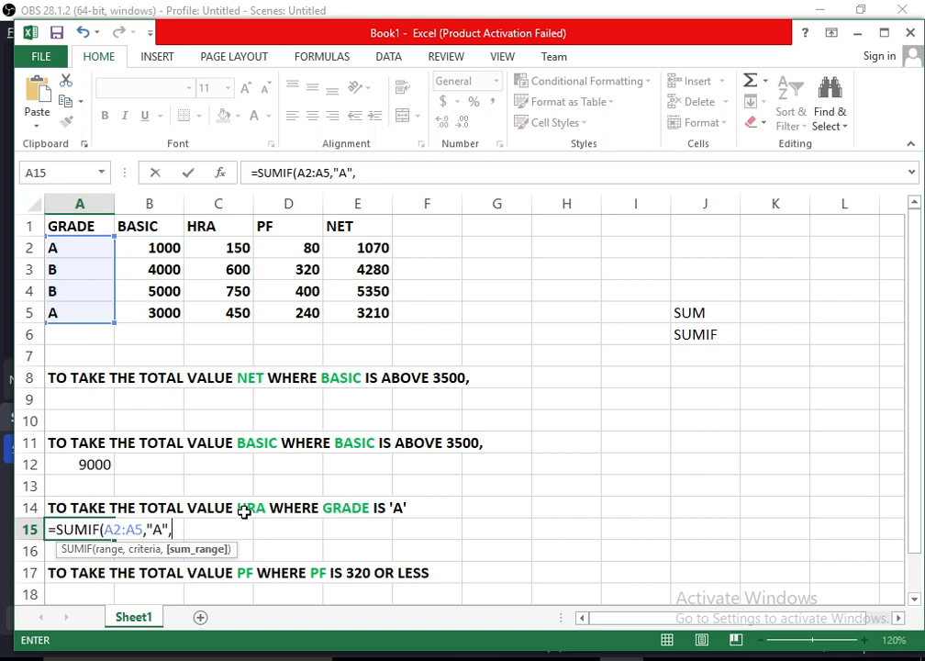
drag(242, 250, 240, 309)
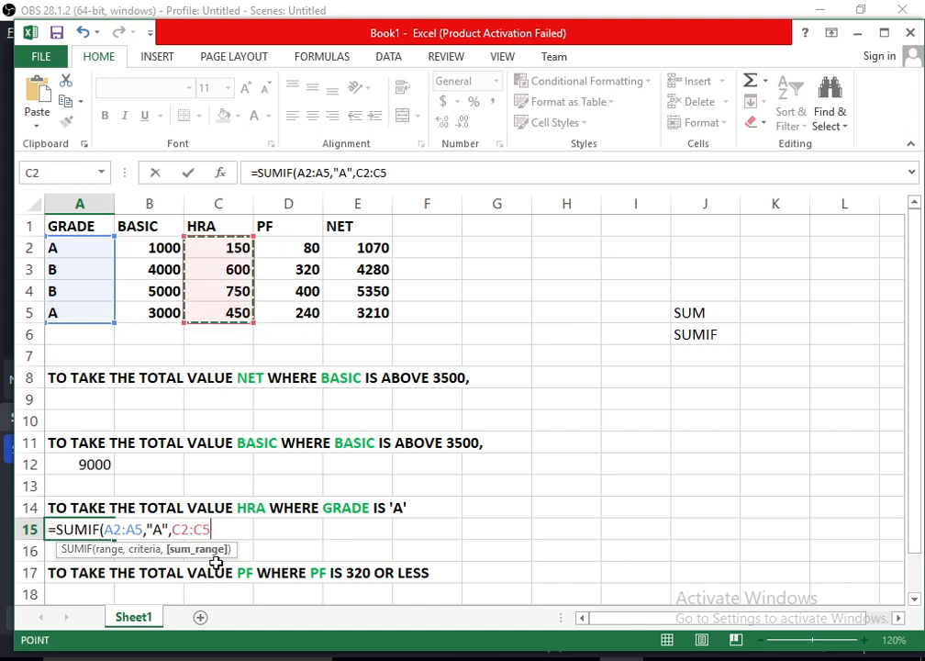
key(Return)
Enter a SUMIF formula in A18 to total PF, with range D2:D5, criterion "<320" and sum range D2:D5.
scroll(169, 479, down, 2)
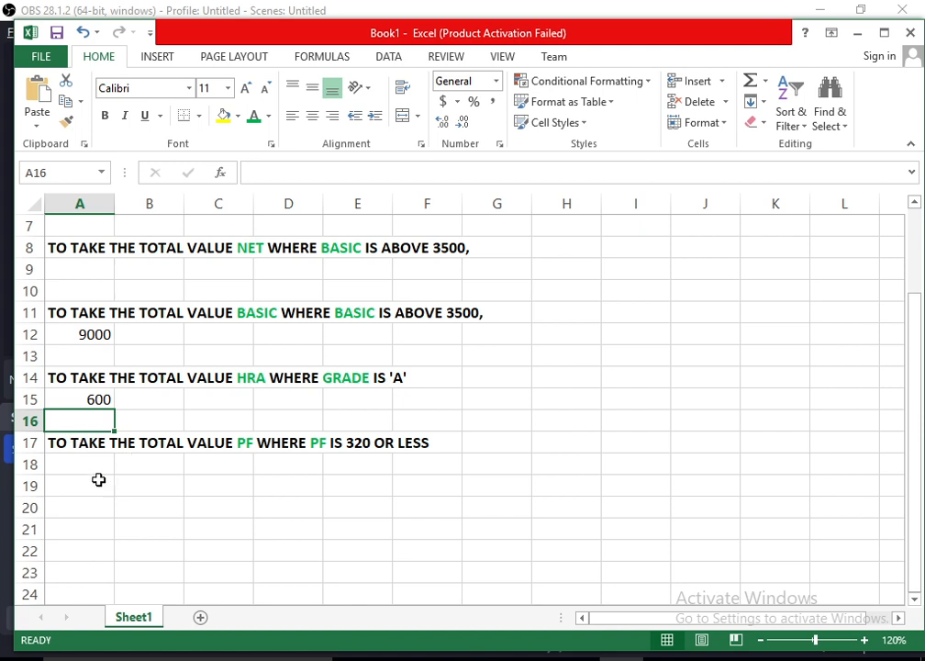
click(98, 461)
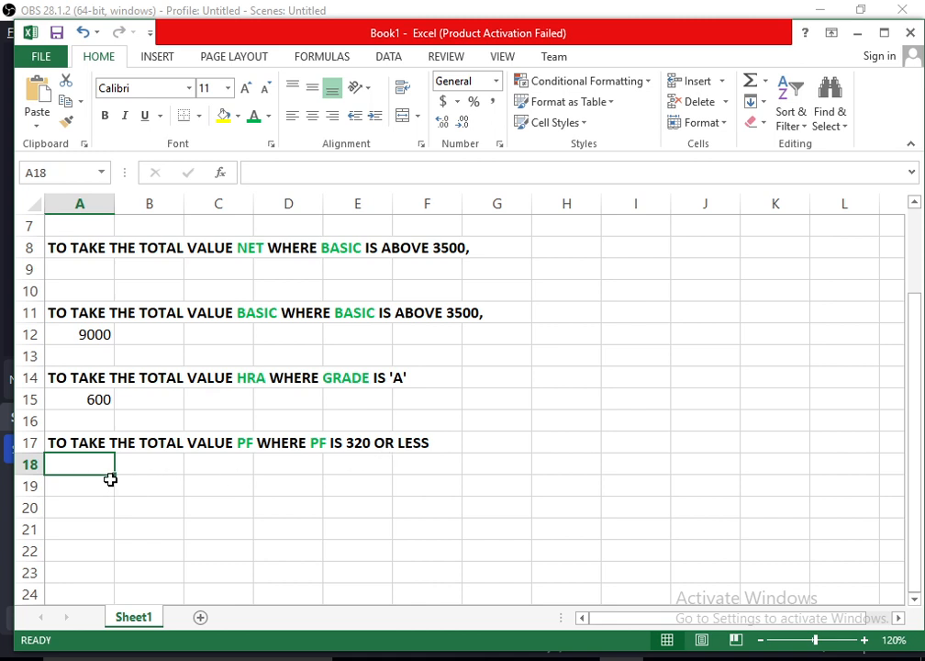
text(=)
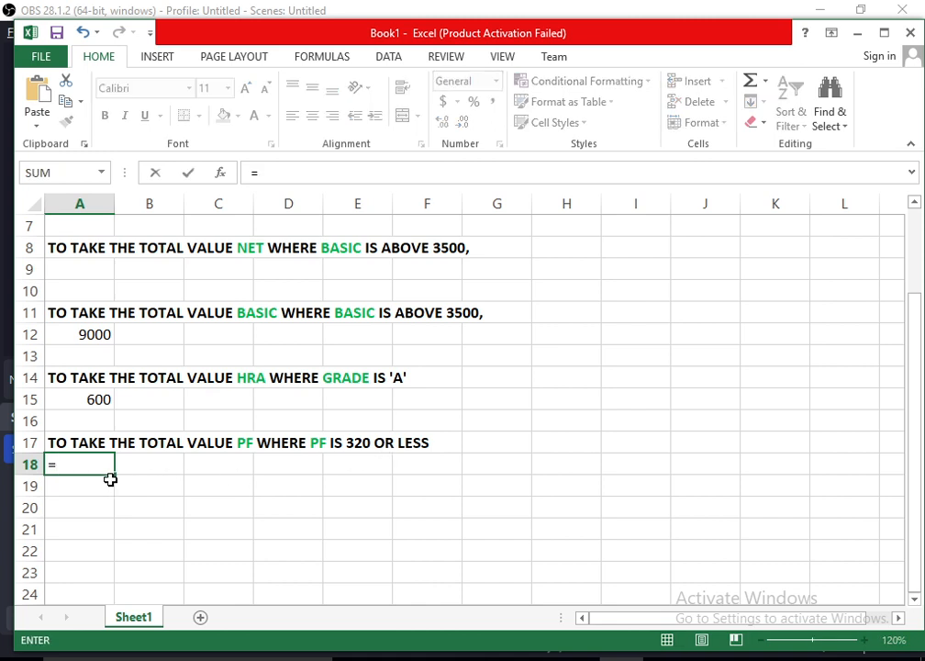
text(SUMIF)
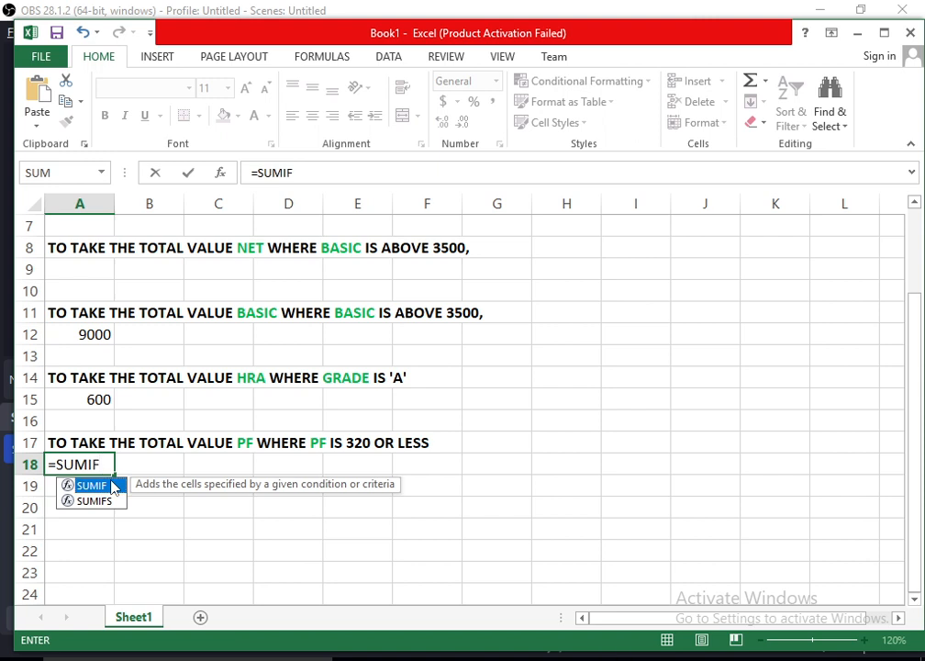
double_click(112, 486)
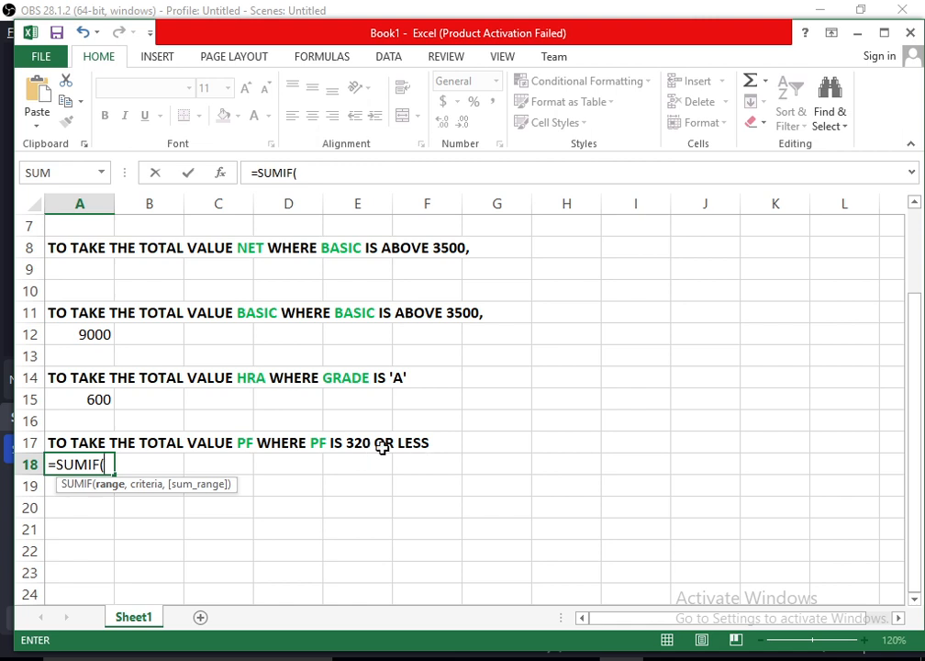
scroll(228, 290, up, 2)
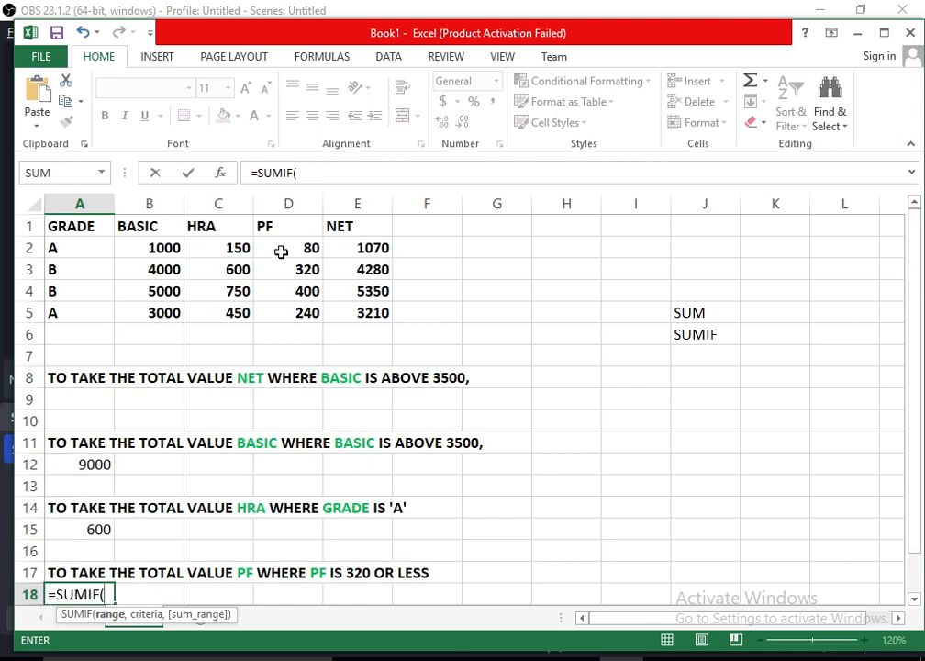
drag(280, 252, 287, 312)
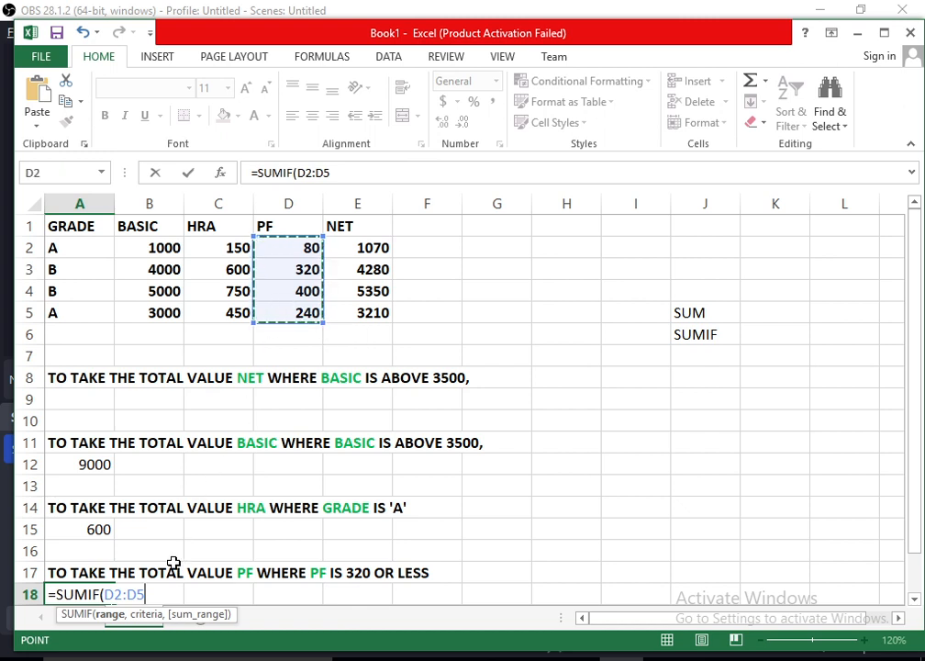
text(,)
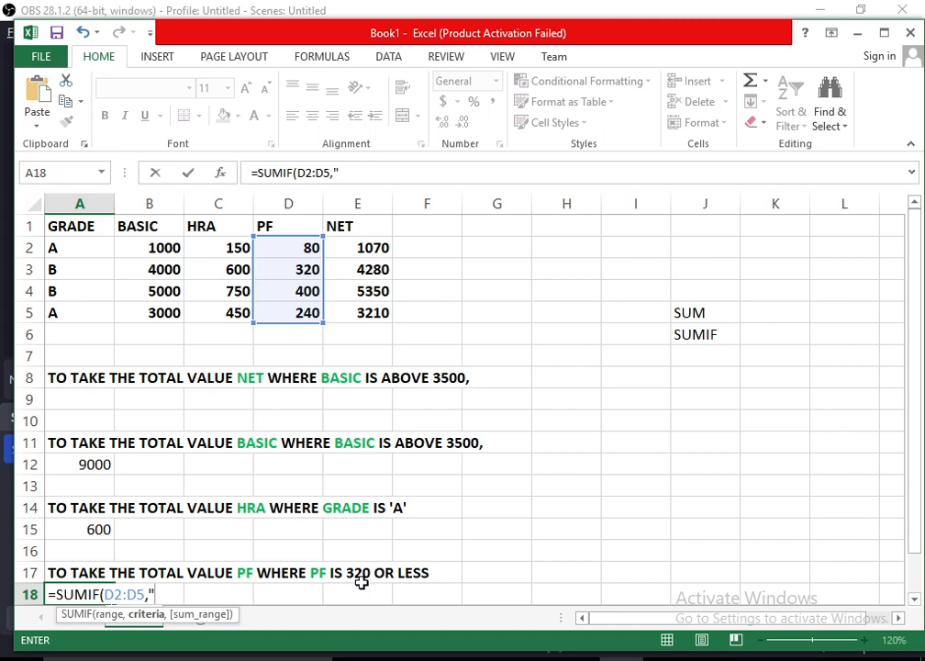
text("<320",)
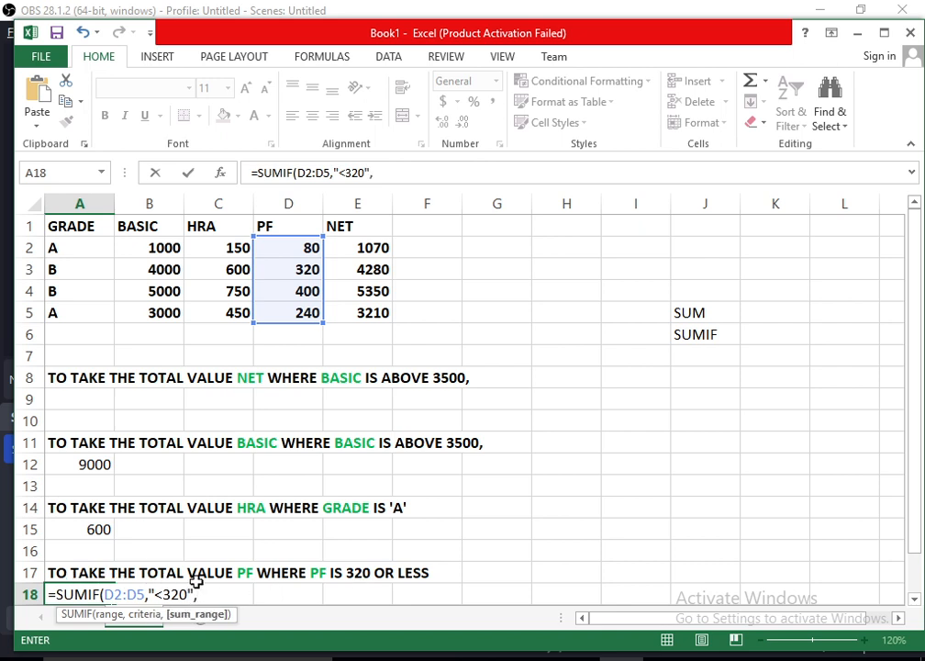
click(297, 248)
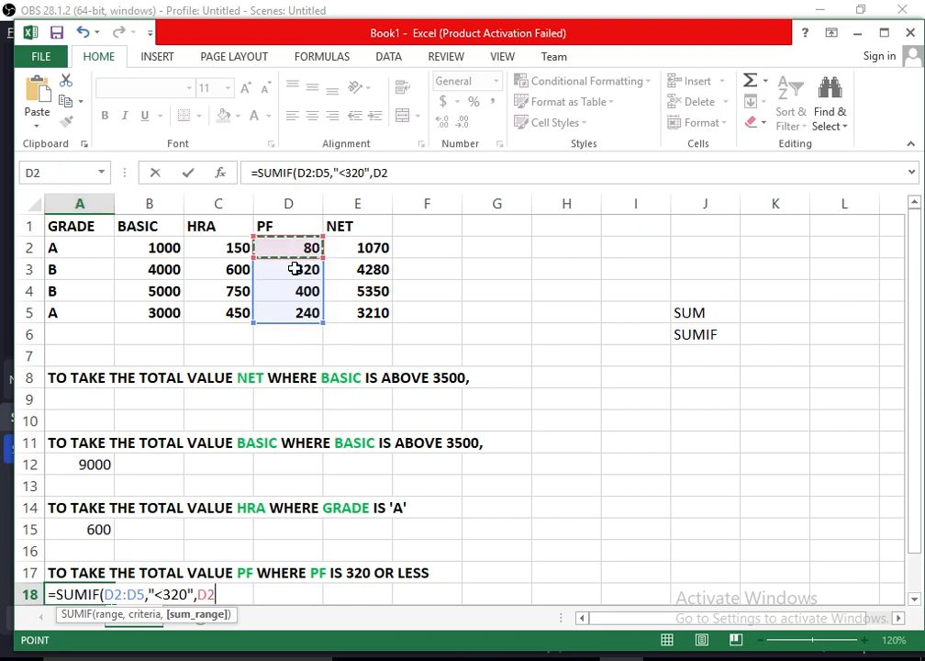
drag(294, 268, 294, 312)
key(Return)
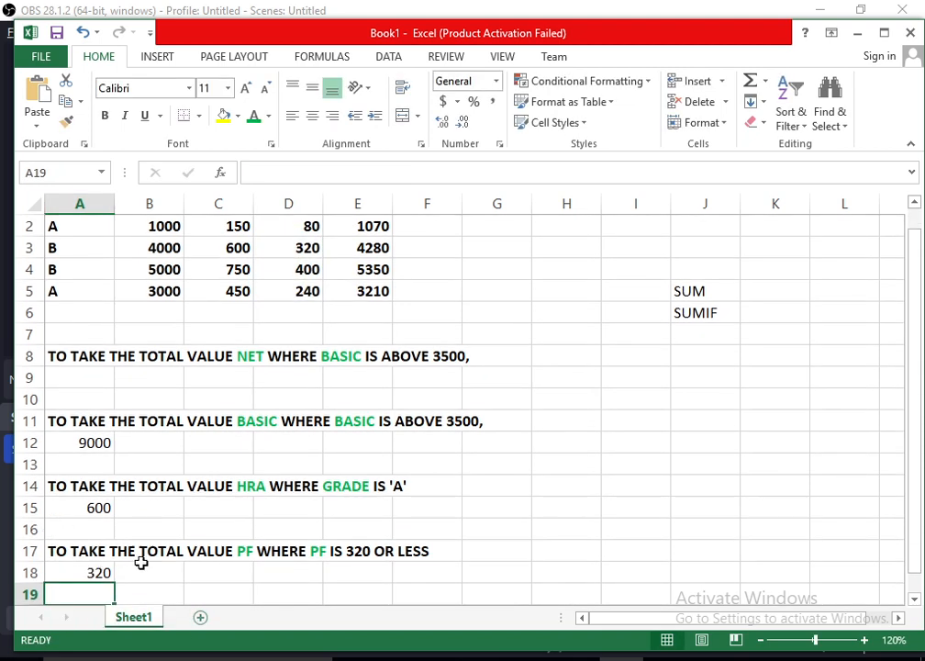
scroll(346, 364, up, 1)
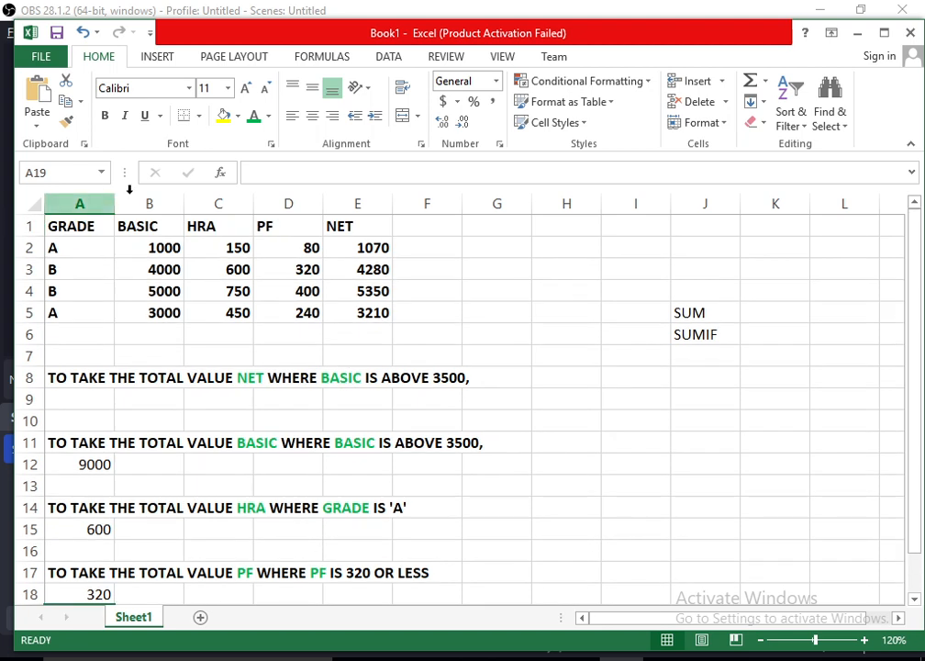